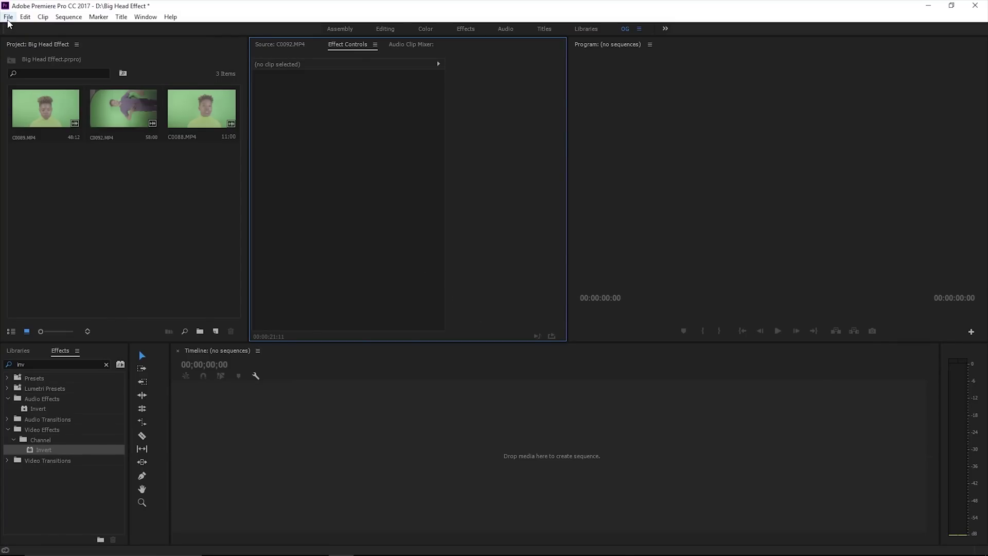
Step: Put only C0089's video into a new C0089 sequence
click(170, 222)
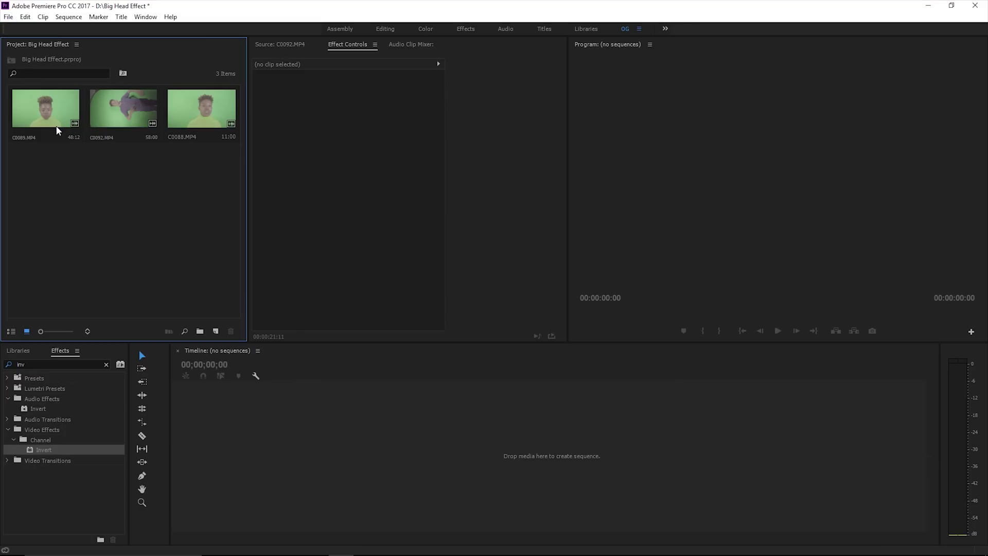
double_click(41, 113)
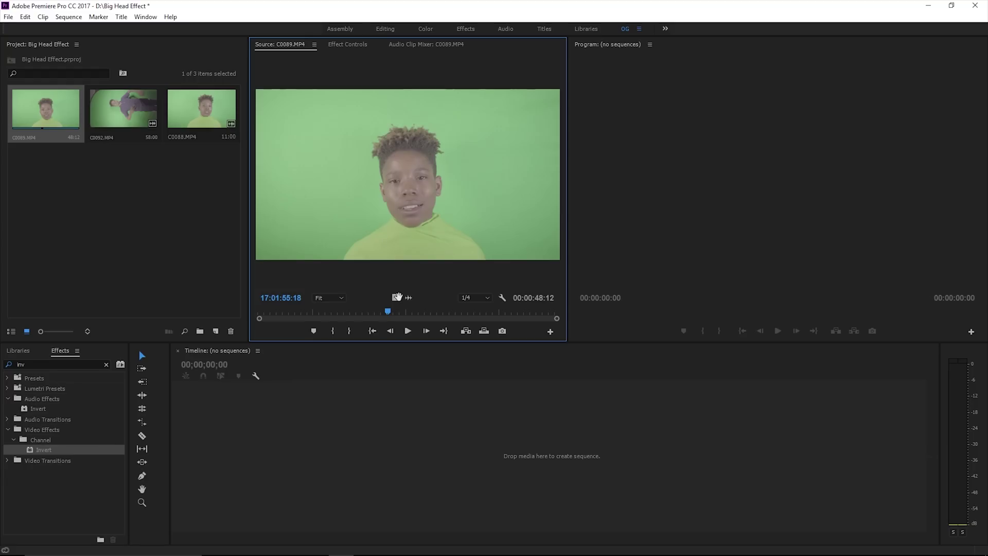
drag(395, 298, 452, 457)
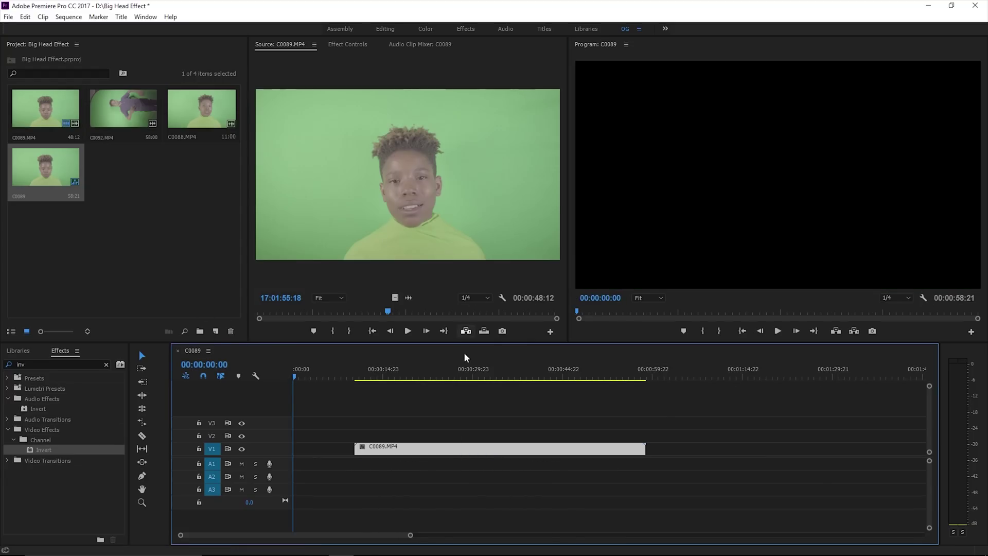
Step: With the playhead at 00:00:23:12, find 'ultra' in Effects and apply Ultra Key to C0089
click(434, 376)
click(49, 362)
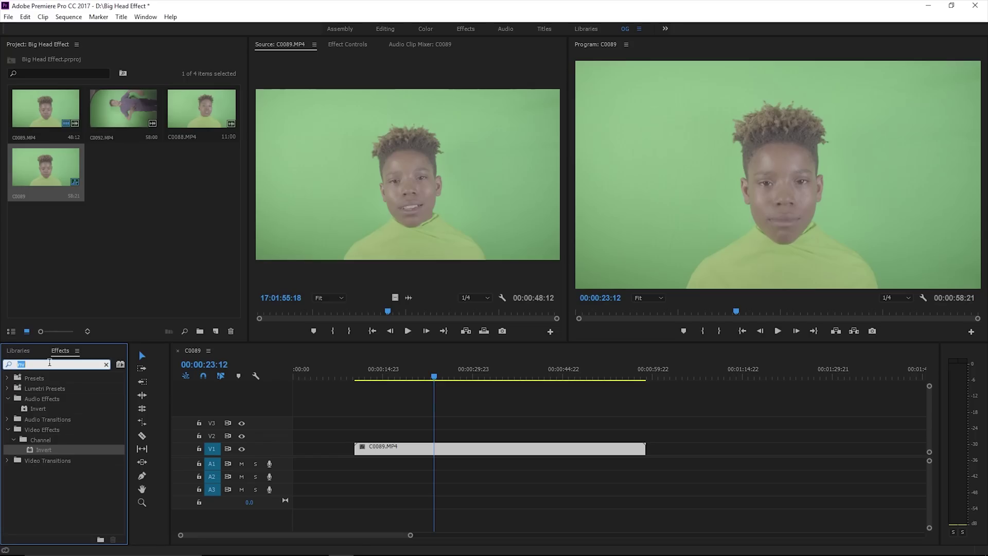
text(ultra)
drag(34, 441, 513, 453)
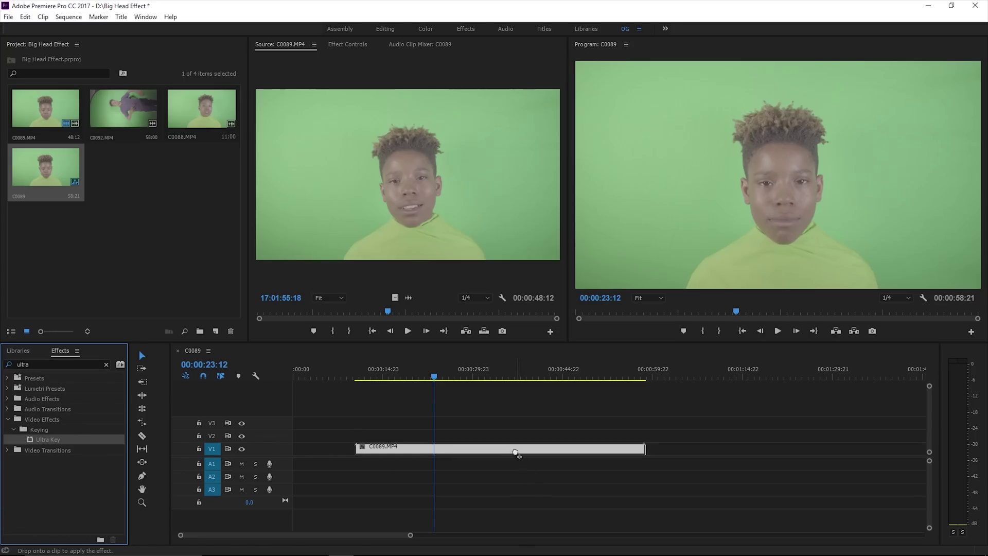
Step: In Effect Controls, sample the green backdrop as Ultra Key's key colour
click(349, 44)
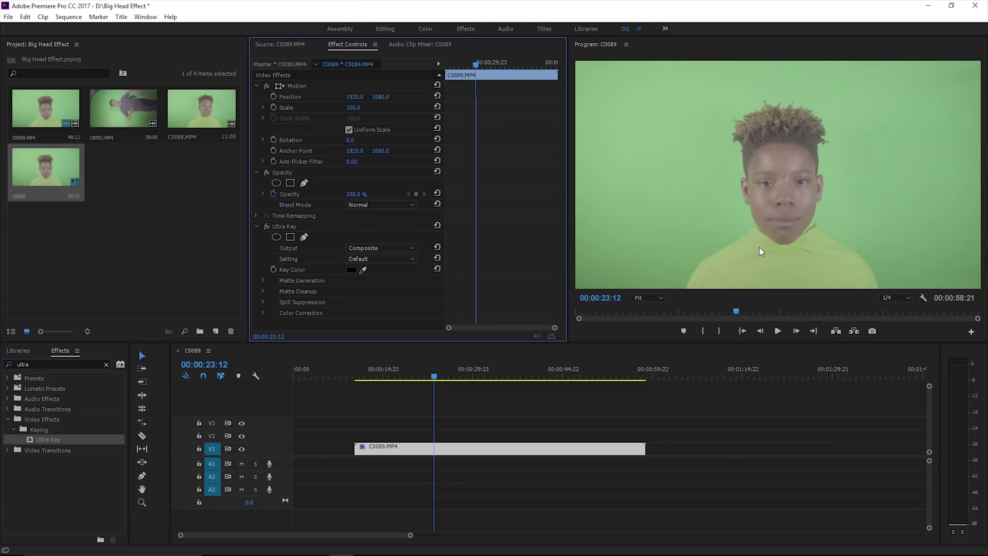
click(663, 230)
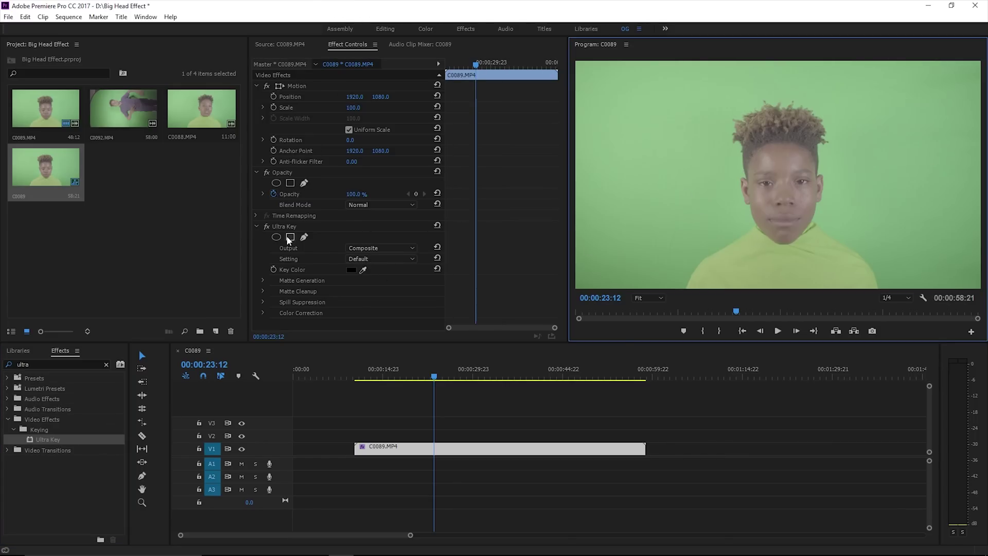
click(362, 270)
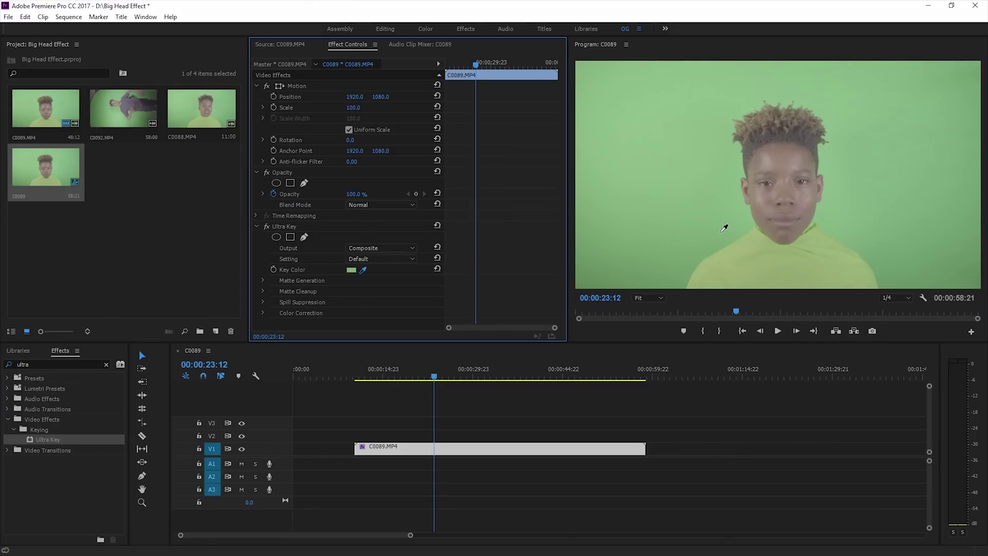
click(766, 265)
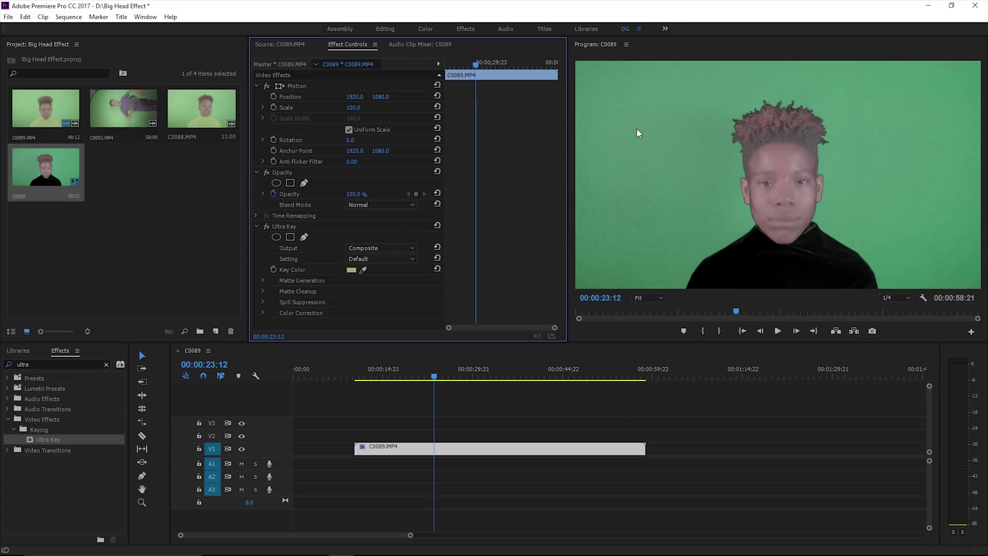
Step: Undo the key colour pick and replace C0089 with an After Effects composition
click(595, 354)
key(ctrl+z)
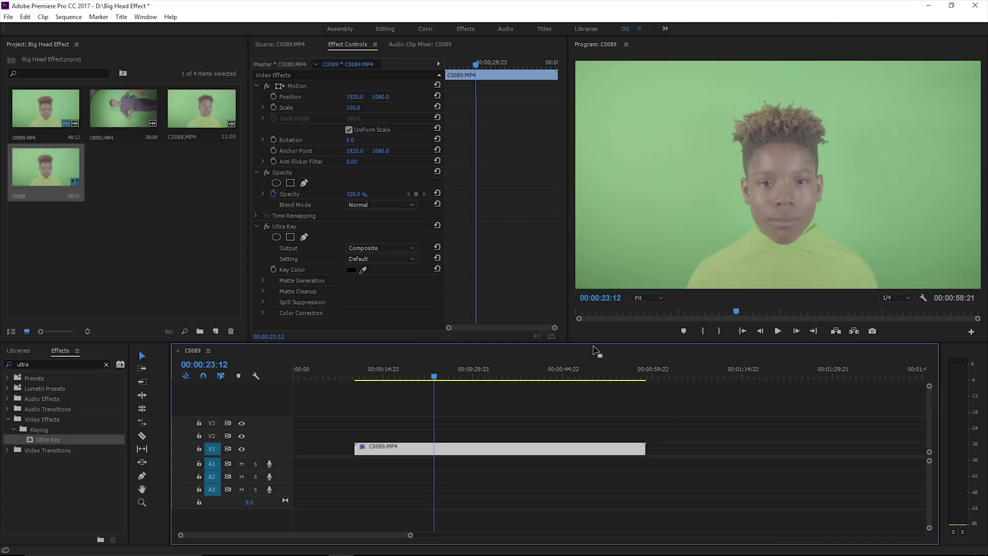
right_click(495, 455)
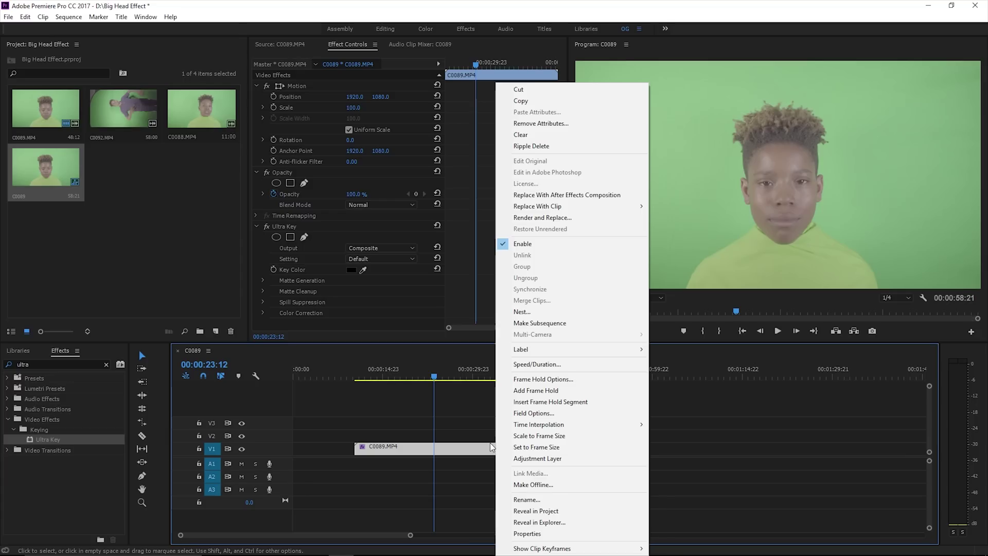
click(451, 440)
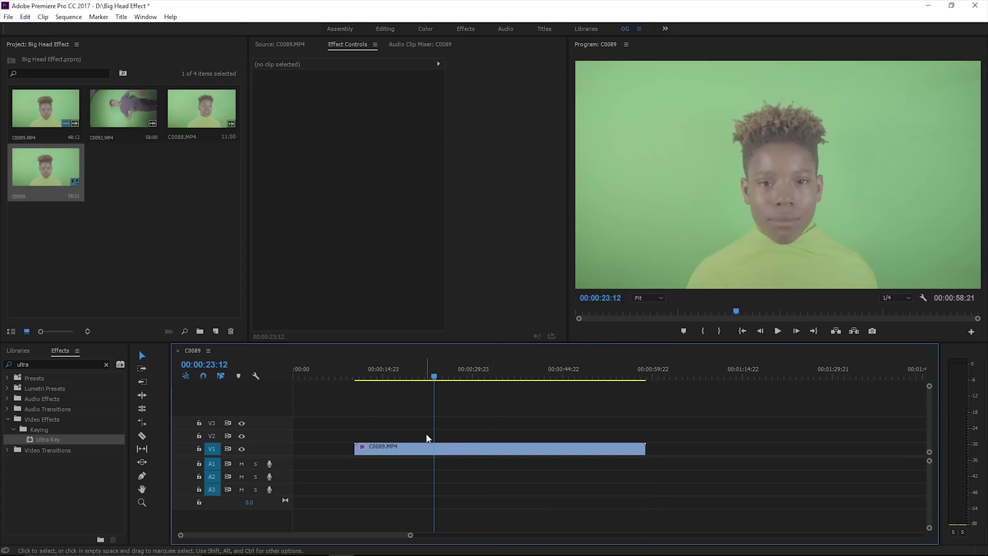
right_click(490, 453)
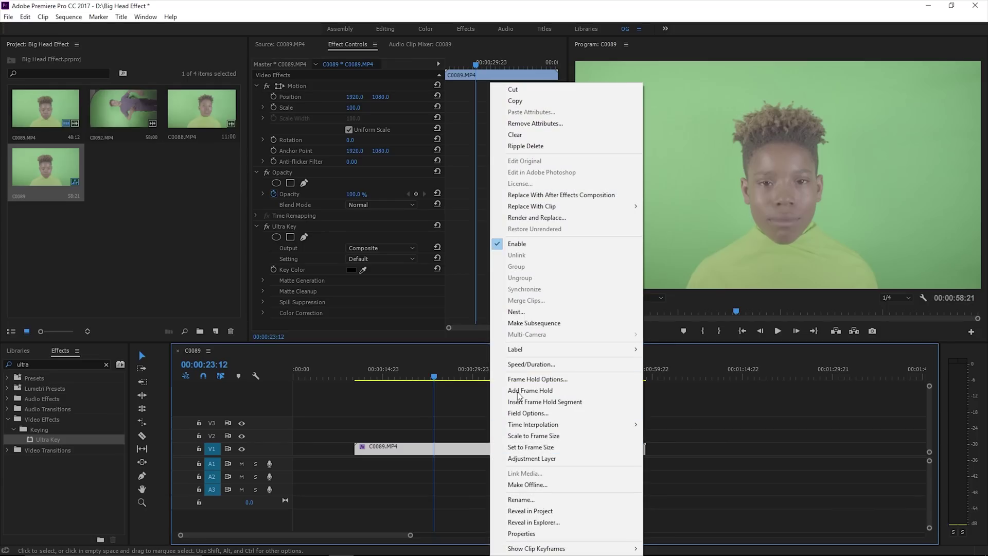
click(536, 195)
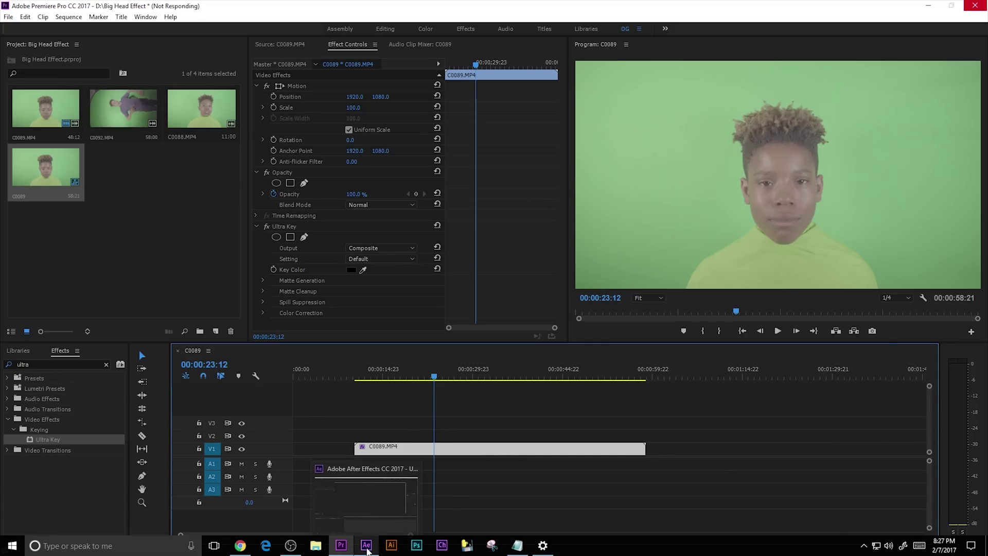
Step: Dismiss the disk cache warning and save the After Effects project as test, replacing test.aep
click(366, 552)
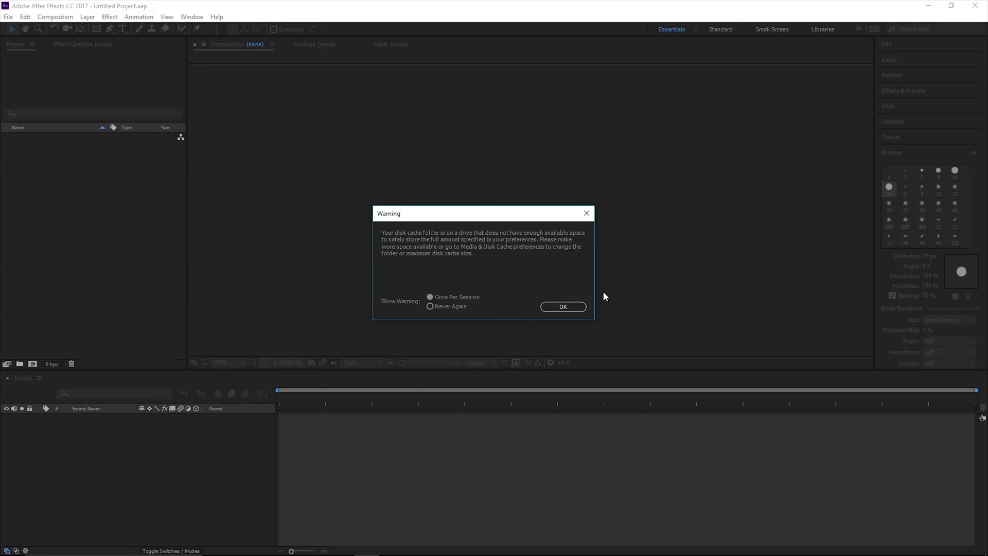
click(563, 307)
key(ctrl+s)
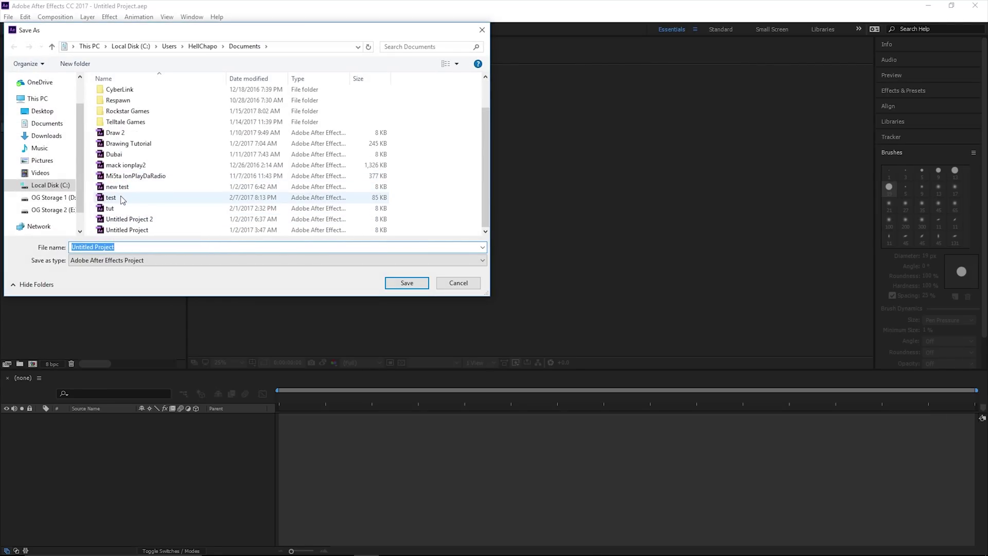
click(124, 199)
click(405, 282)
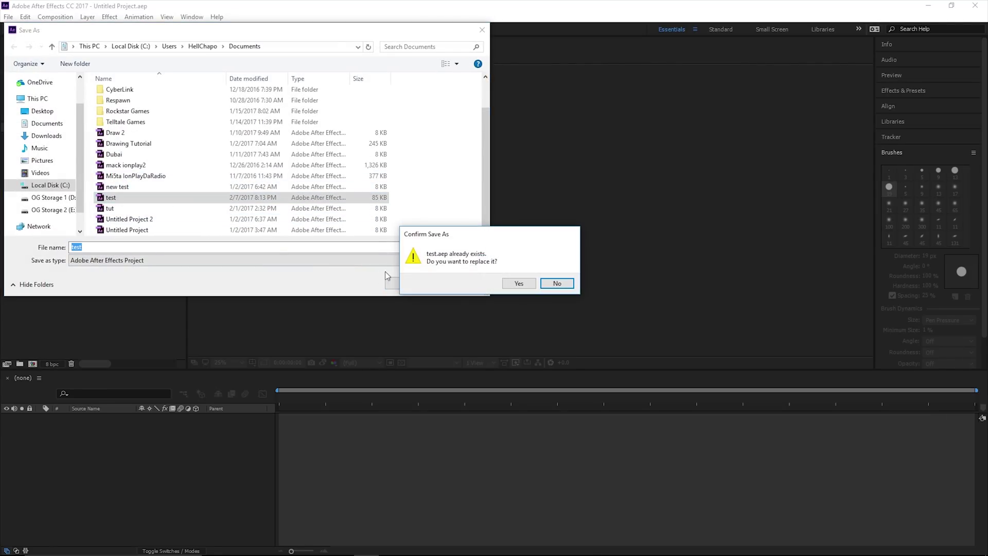
click(516, 282)
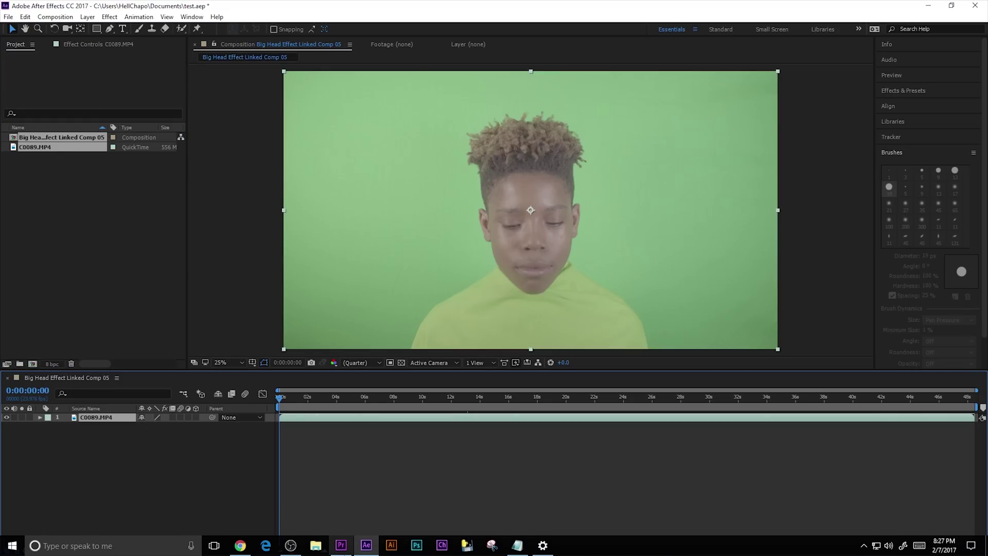
click(342, 546)
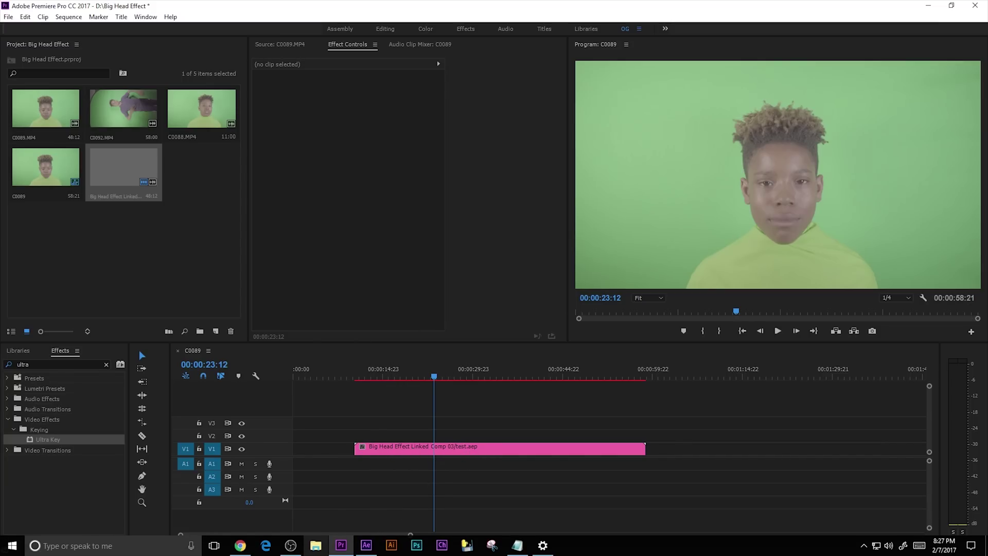
click(366, 545)
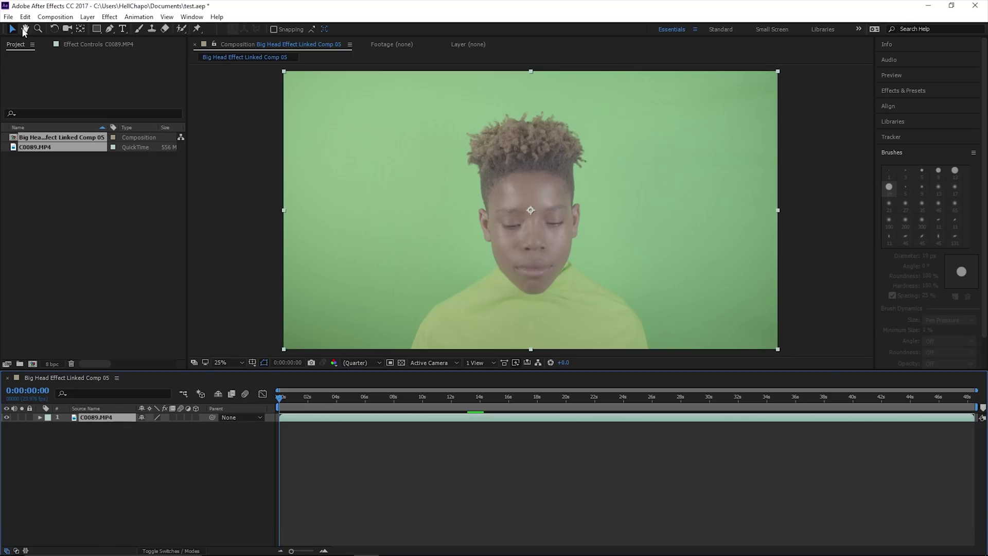
Step: Open the C0089.MP4 layer in its own viewer and apply Effect > Keying > Keylight (1.2)
click(106, 18)
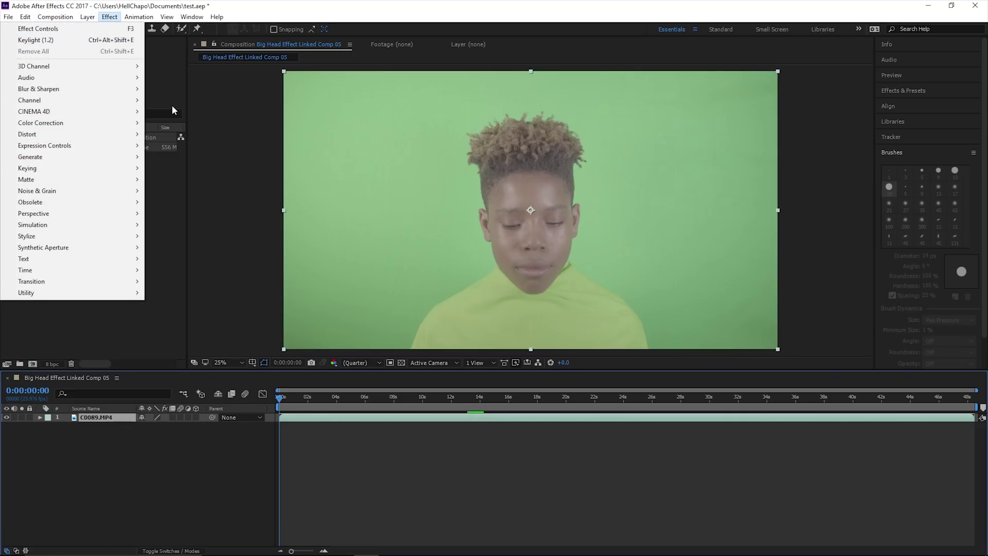
click(175, 272)
double_click(101, 420)
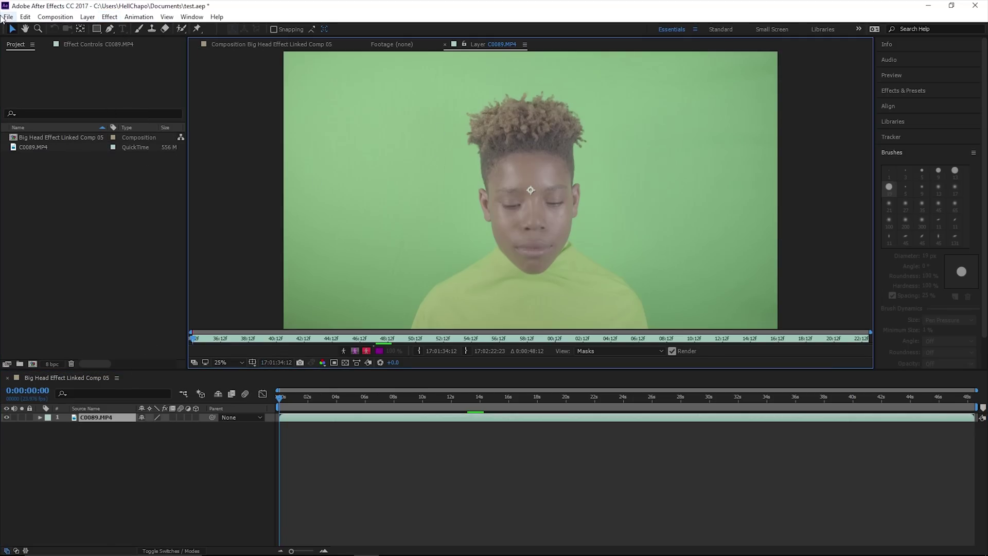
click(112, 18)
mouse_move(38, 169)
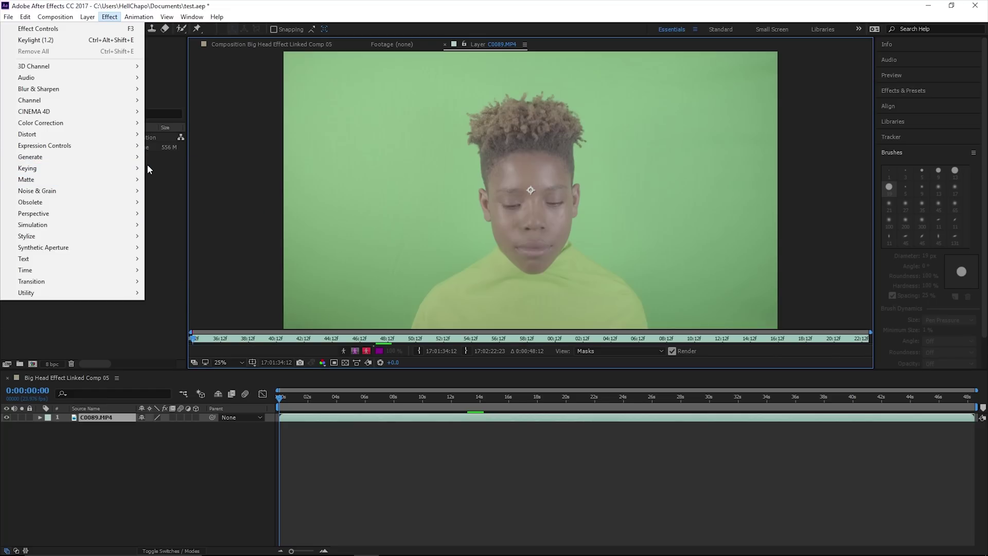
mouse_move(134, 168)
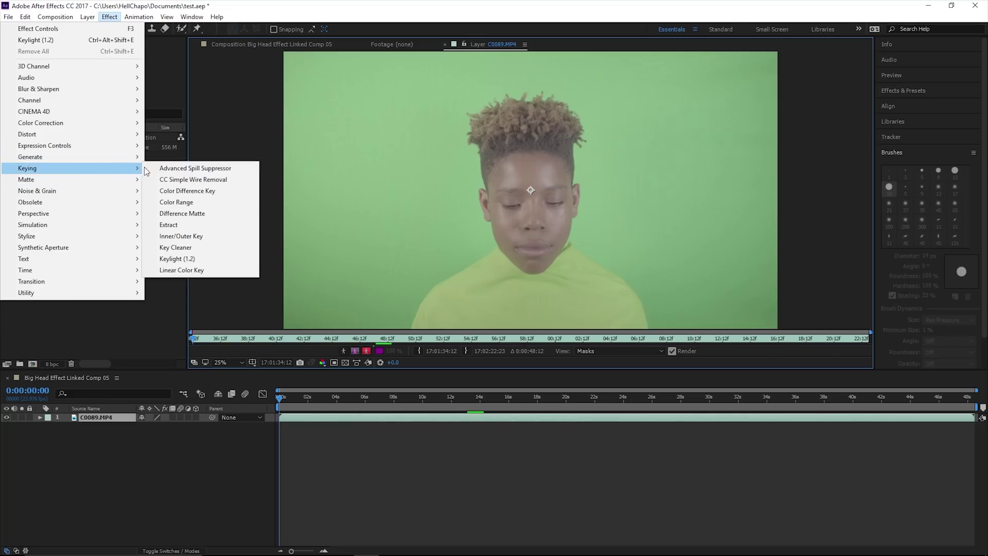
click(175, 258)
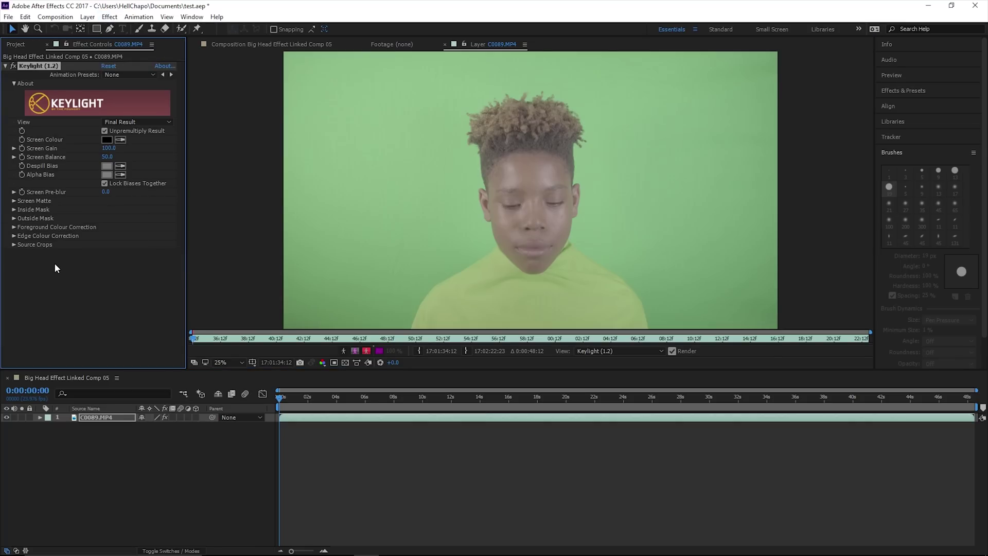
Step: Sample the green backdrop as Keylight's screen colour and raise Screen Gain from 100 to 133
click(122, 141)
click(122, 141)
click(458, 264)
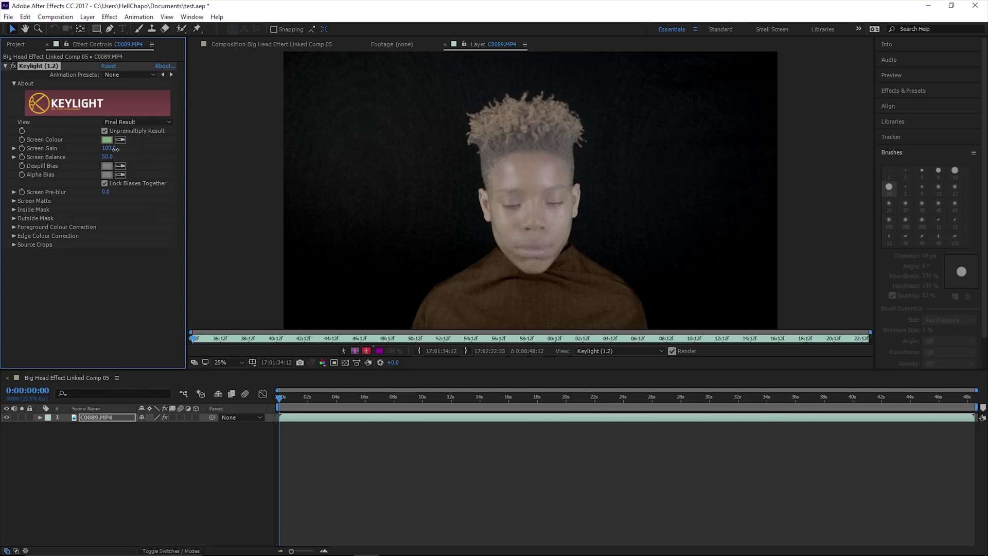
drag(115, 149, 131, 148)
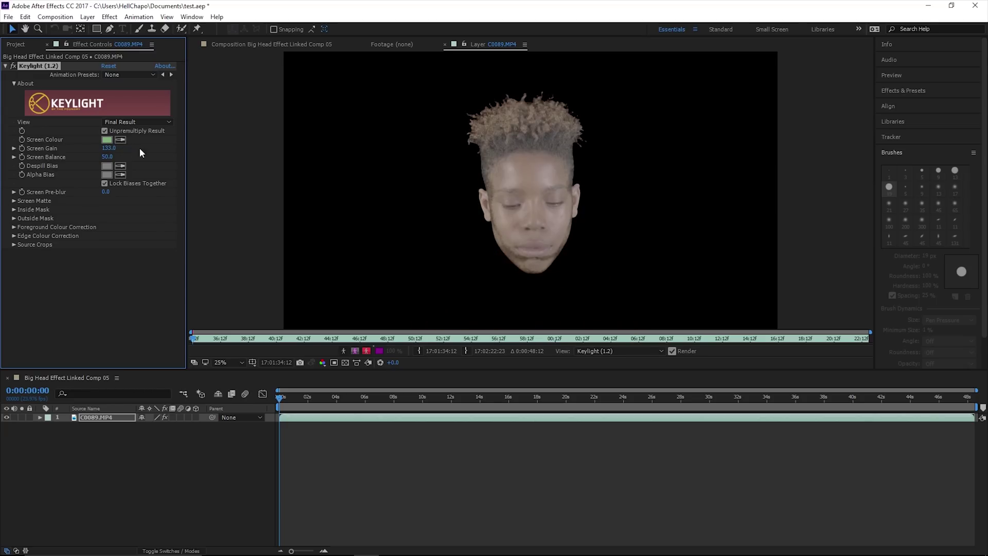
Step: Enable Keylight's Foreground Colour Correction with Contrast 56, then play back the keyed head
click(14, 234)
click(15, 234)
click(14, 227)
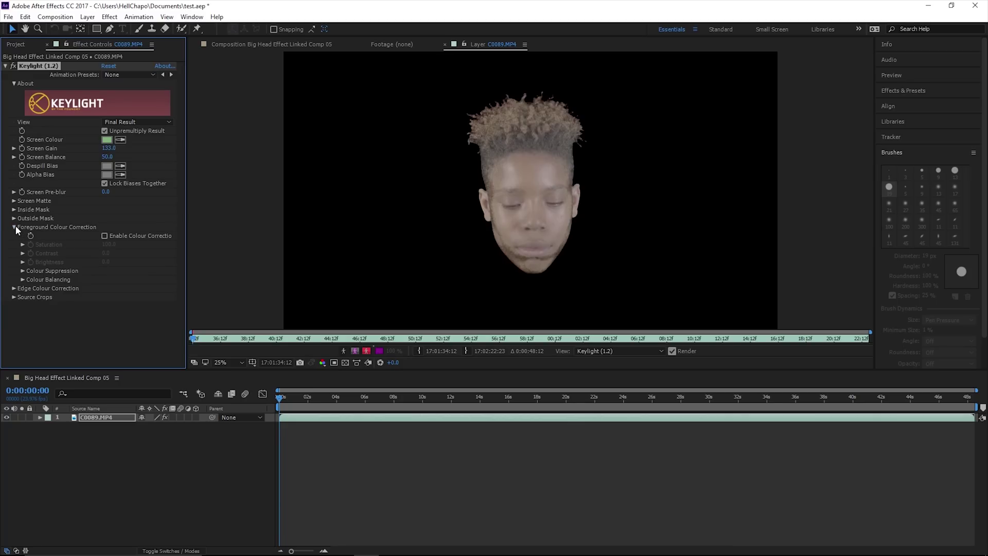
click(105, 237)
mouse_move(104, 254)
mouse_down()
mouse_move(131, 252)
mouse_move(116, 262)
mouse_up()
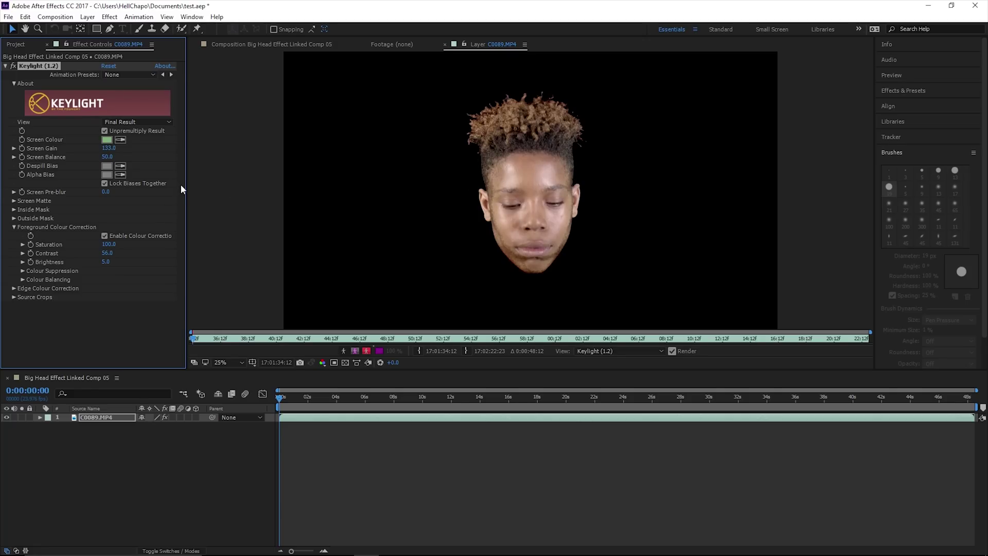
key(space)
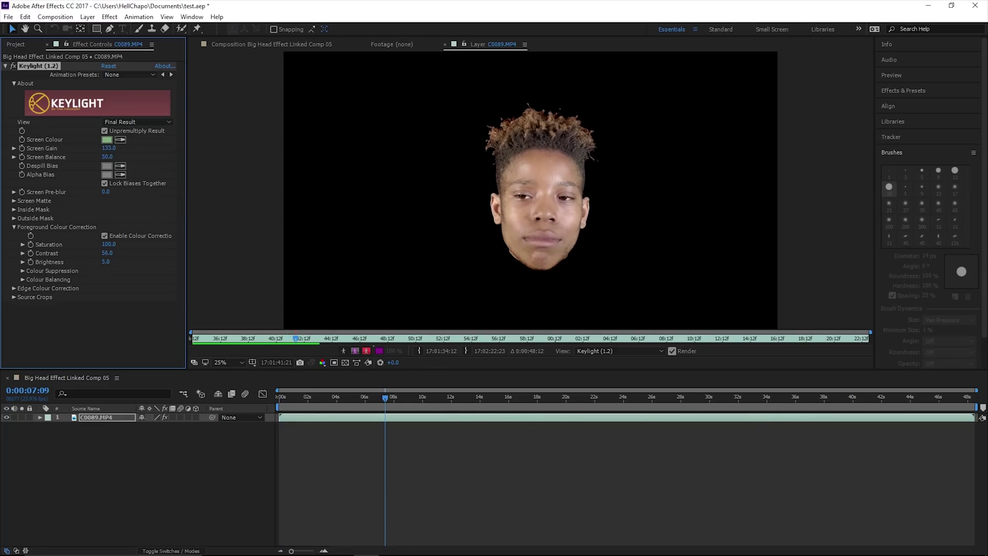
Step: Back in Premiere Pro, drag the linked head comp clip from track V1 up to V3
click(345, 549)
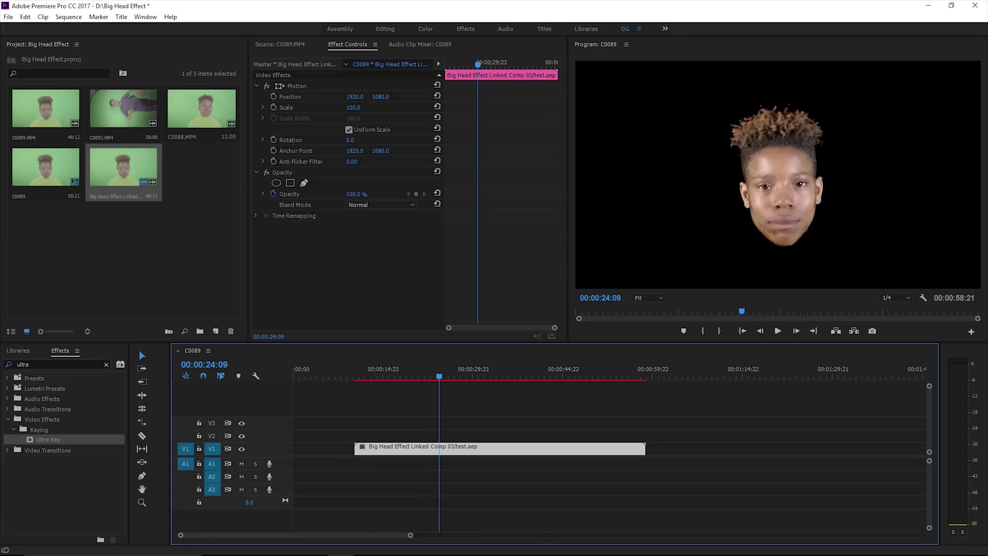
click(368, 547)
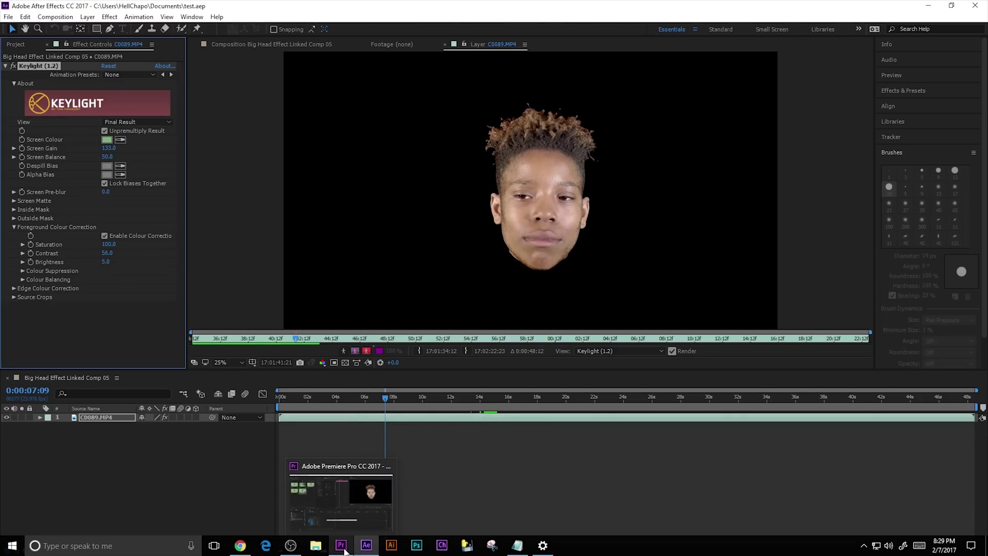
click(342, 546)
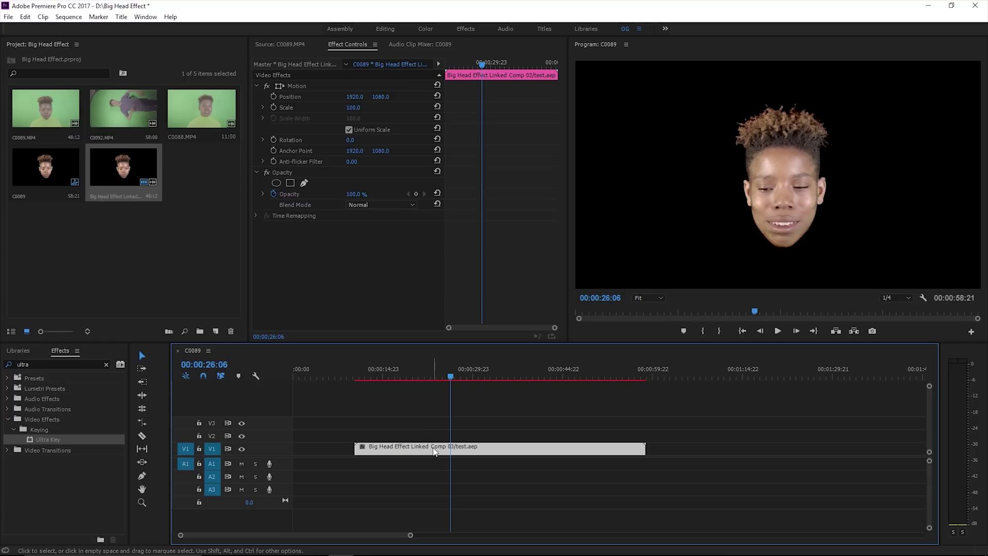
drag(434, 451, 431, 423)
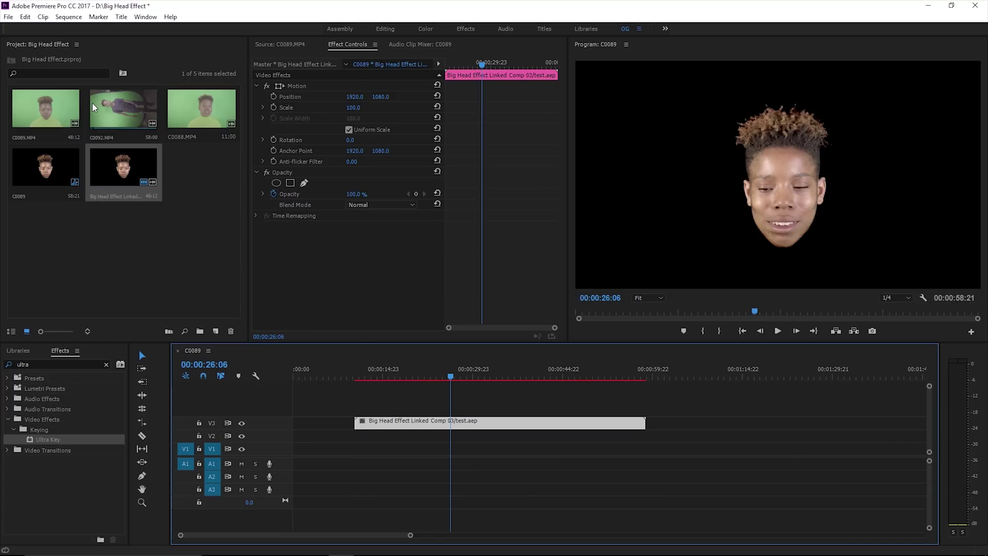
Step: Preview C0092.MP4 and place it on track V2 beneath the head comp
double_click(105, 106)
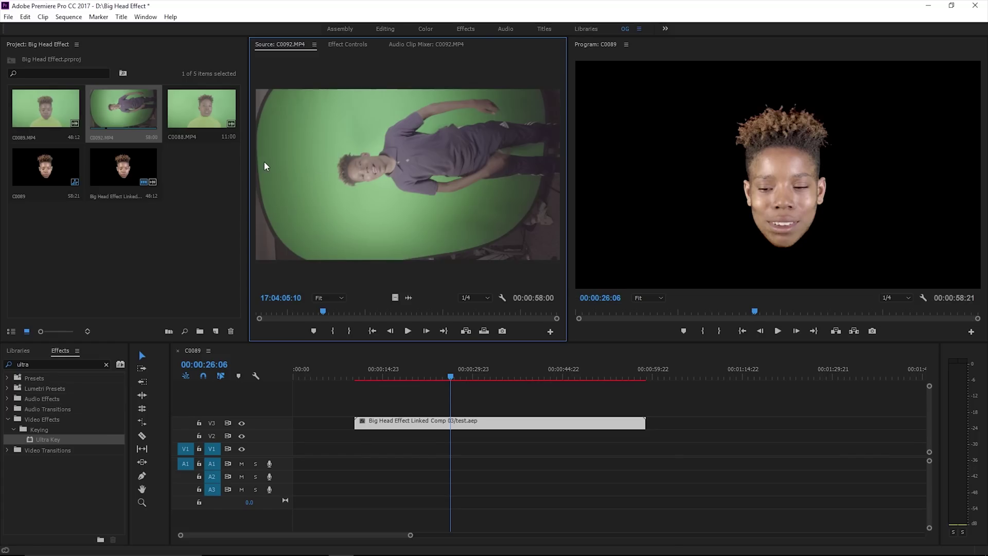
drag(110, 104, 313, 439)
click(337, 374)
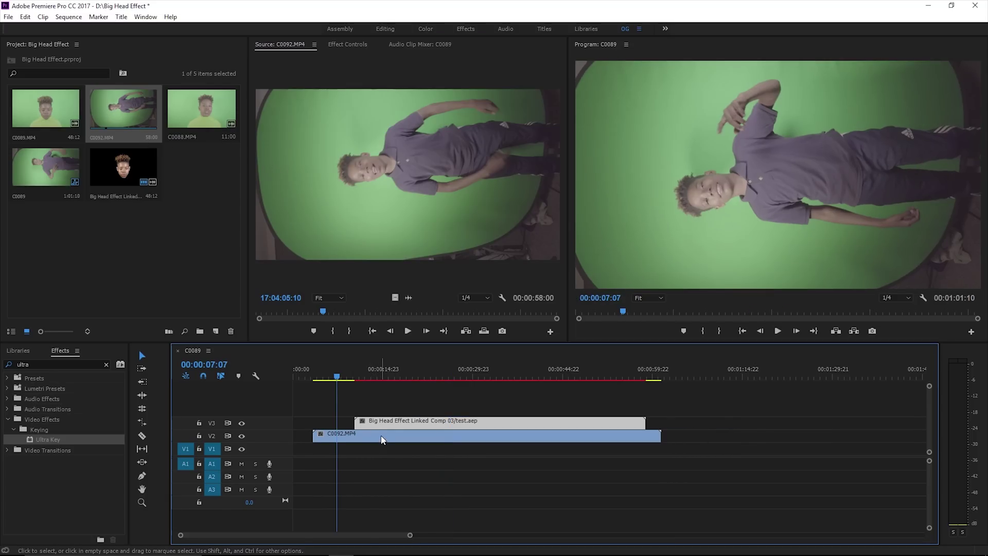
right_click(380, 439)
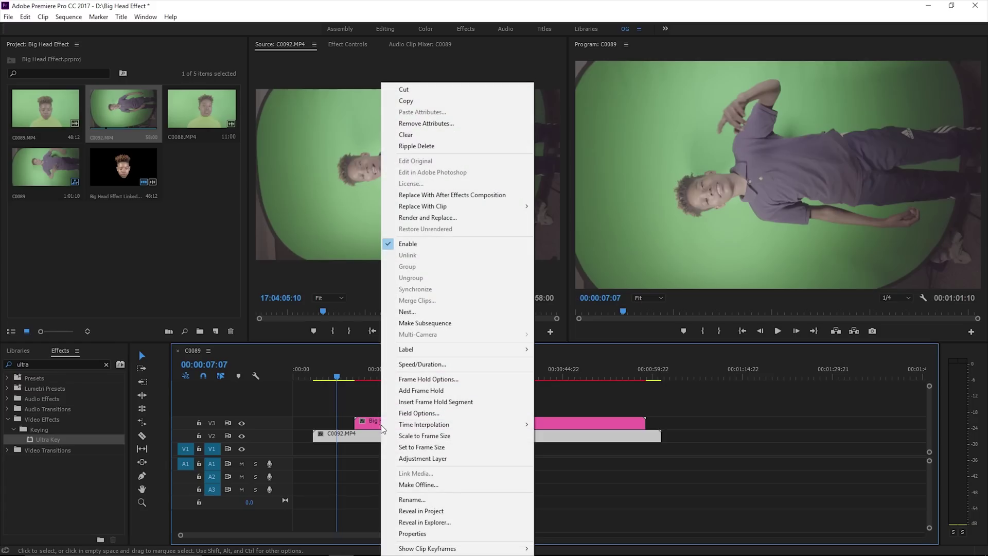
Step: Replace the body clip with linked After Effects Comp 06 and play back its footage
click(432, 195)
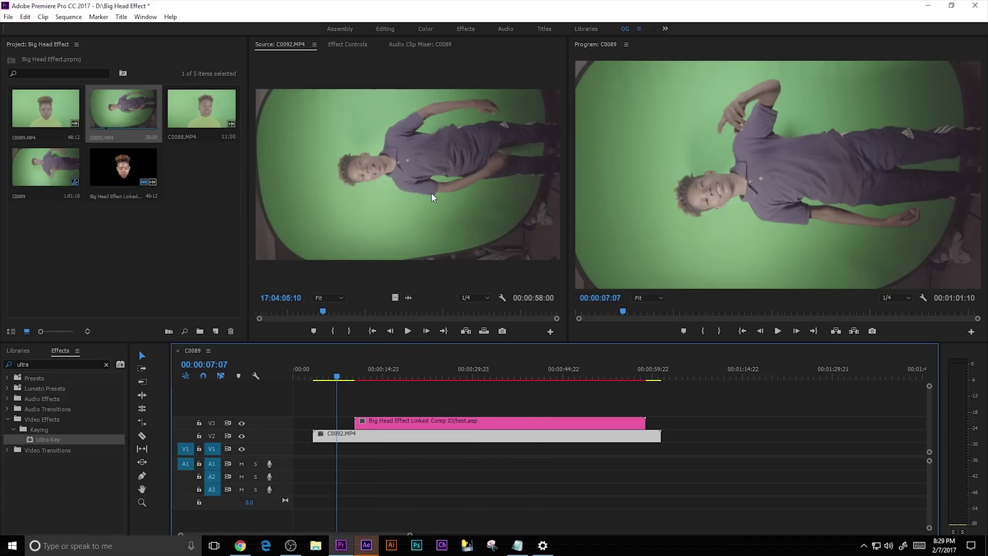
click(366, 545)
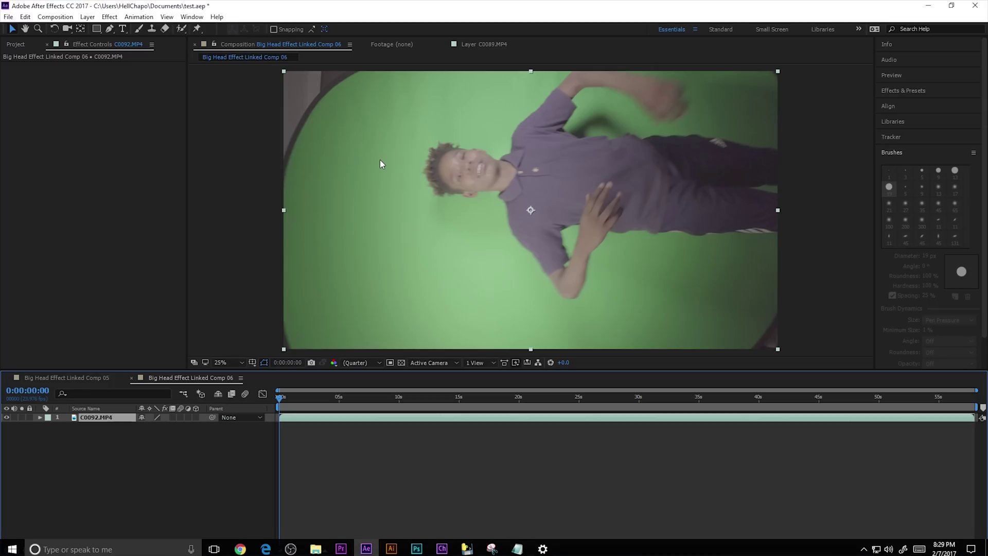
key(space)
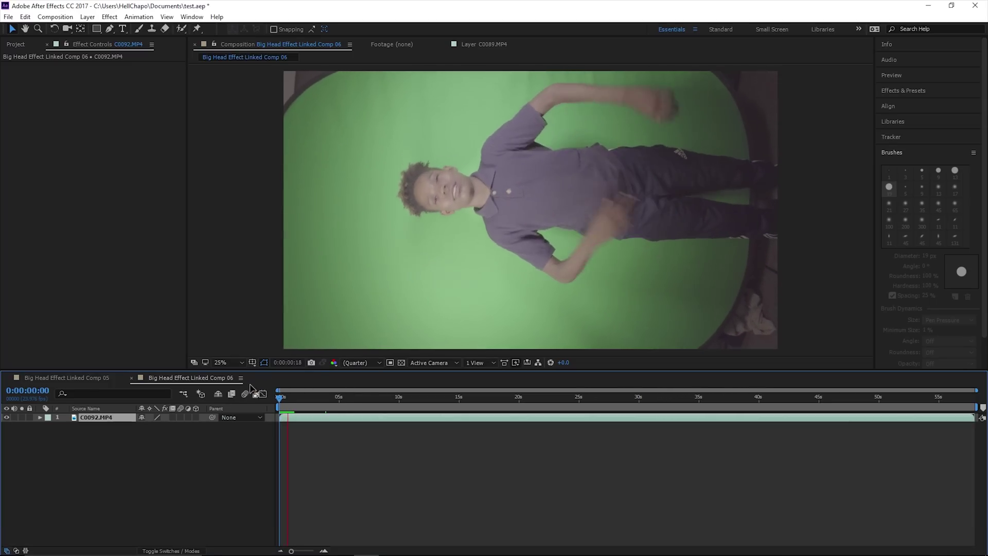
Step: Open the C0092.MP4 layer and apply Effect > Keying > Keylight (1.2)
double_click(100, 417)
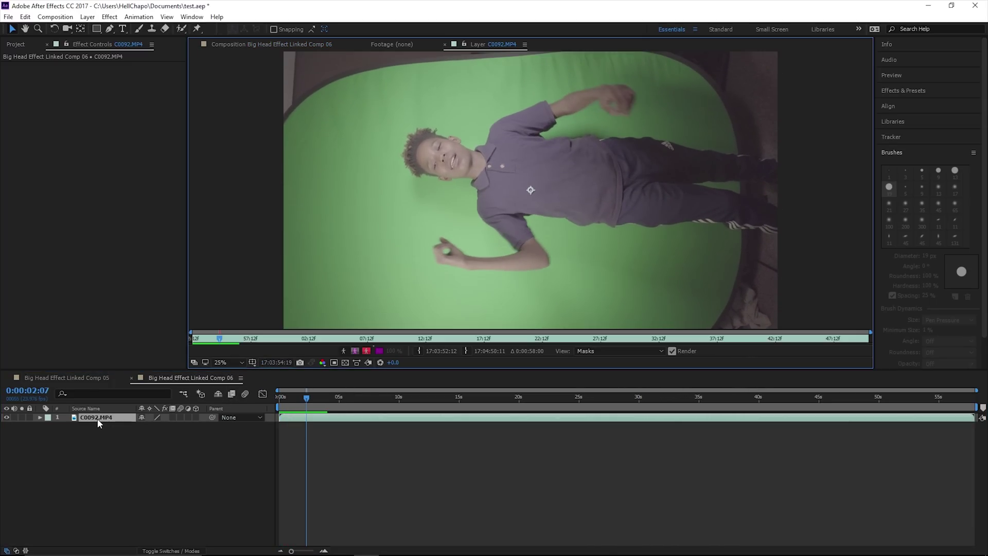
click(109, 17)
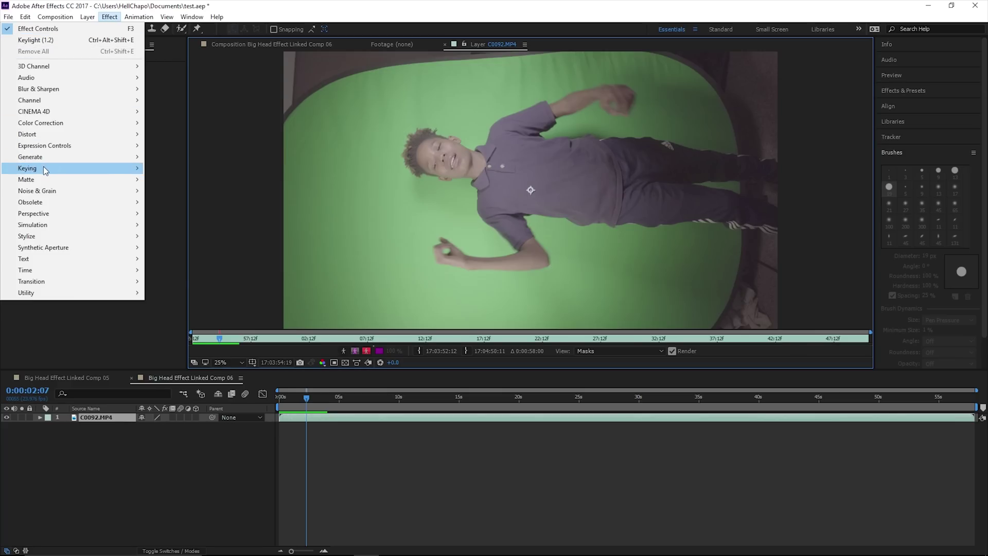
mouse_move(67, 170)
click(176, 261)
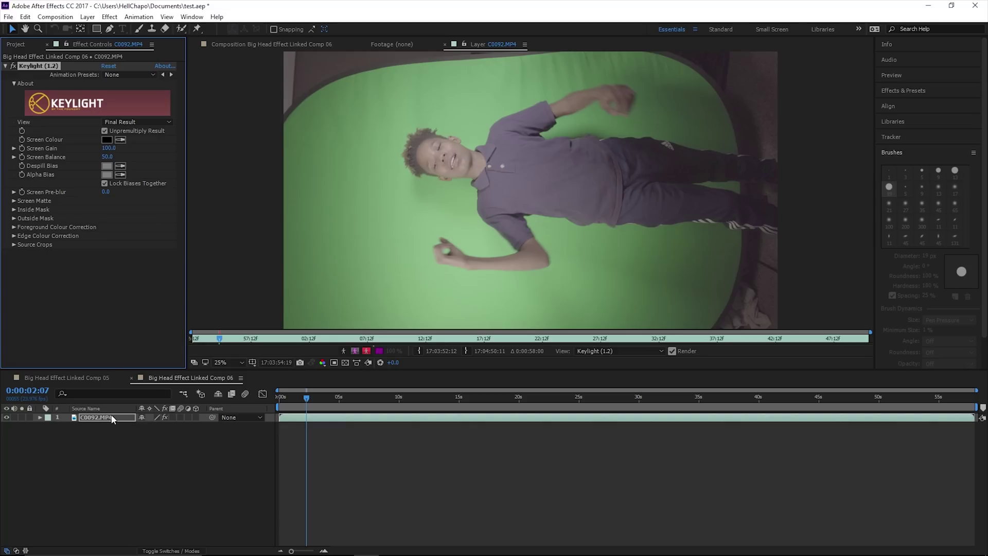
Step: Paste Comp 05's Keylight settings onto the C0092.MP4 body layer in Comp 06 and preview it
click(97, 377)
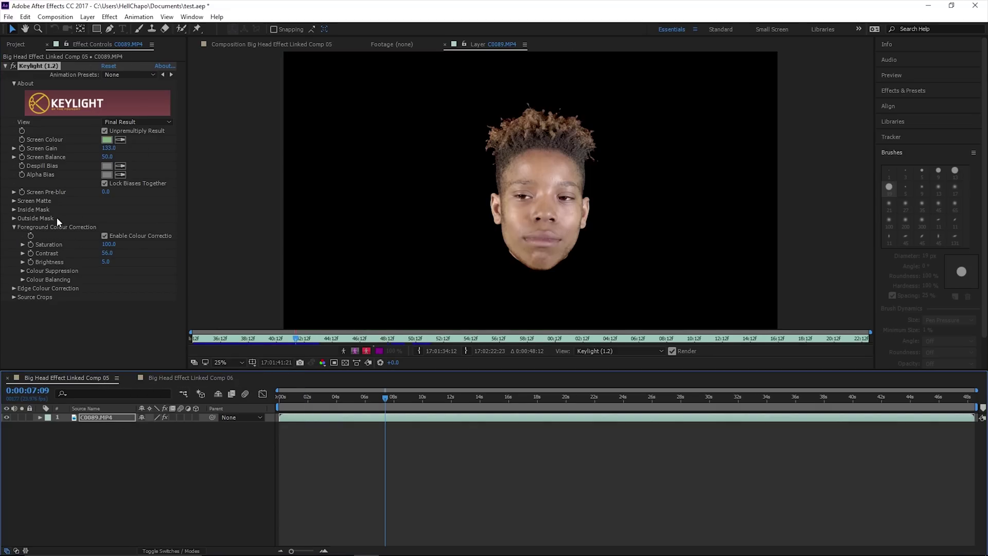
click(33, 66)
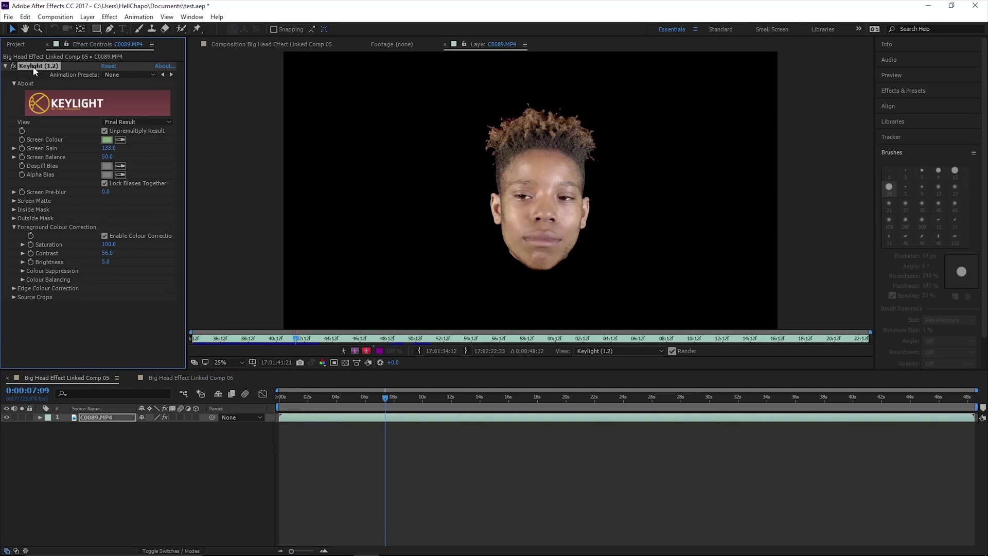
click(172, 378)
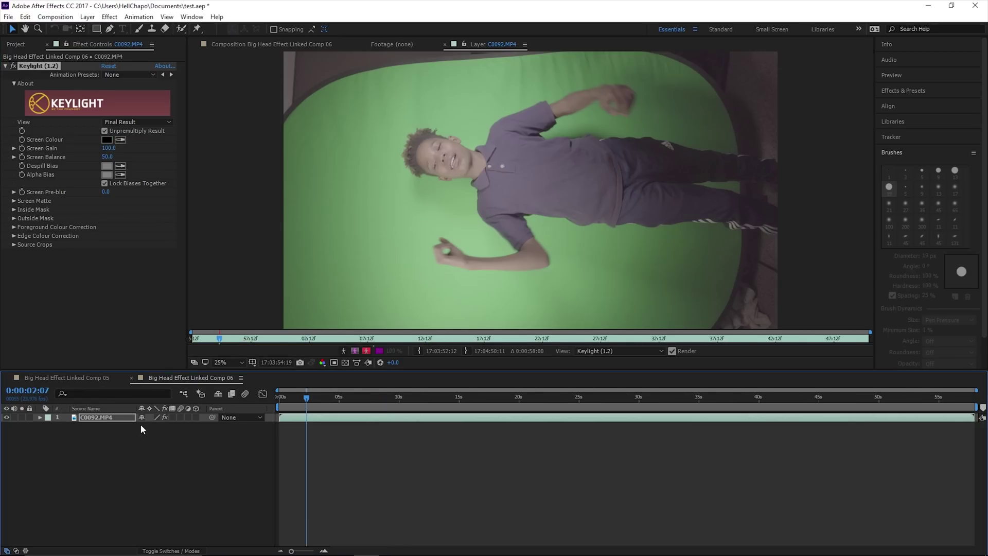
click(116, 418)
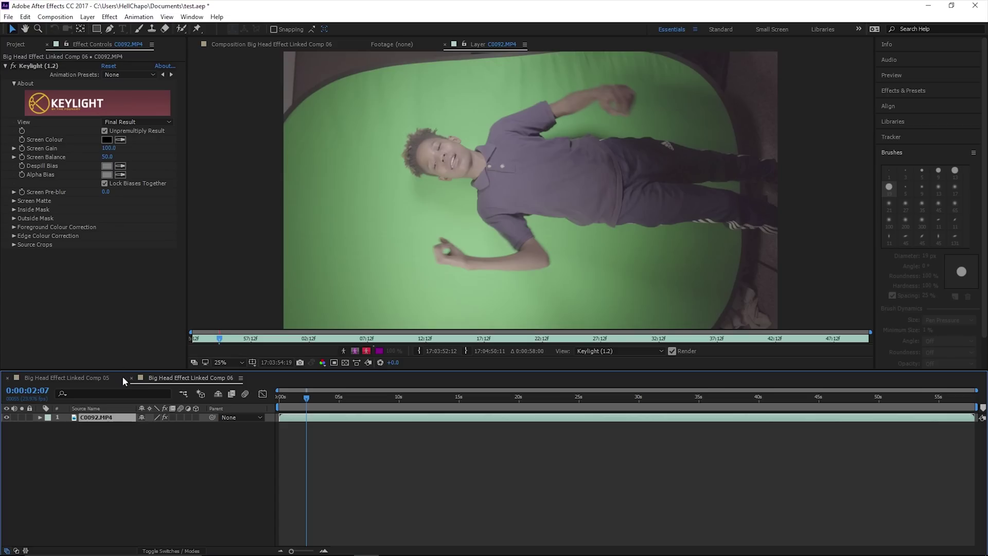
click(104, 344)
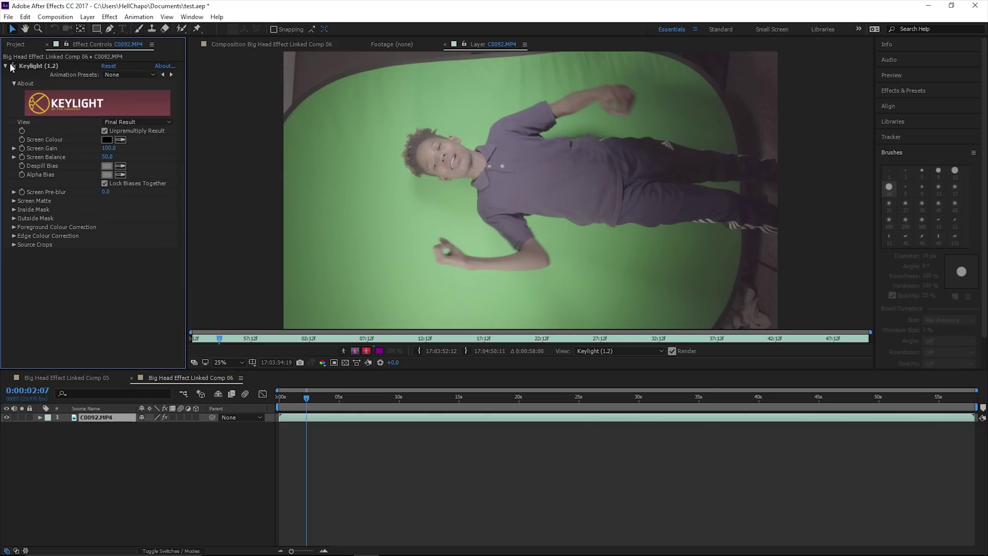
key(ctrl+z)
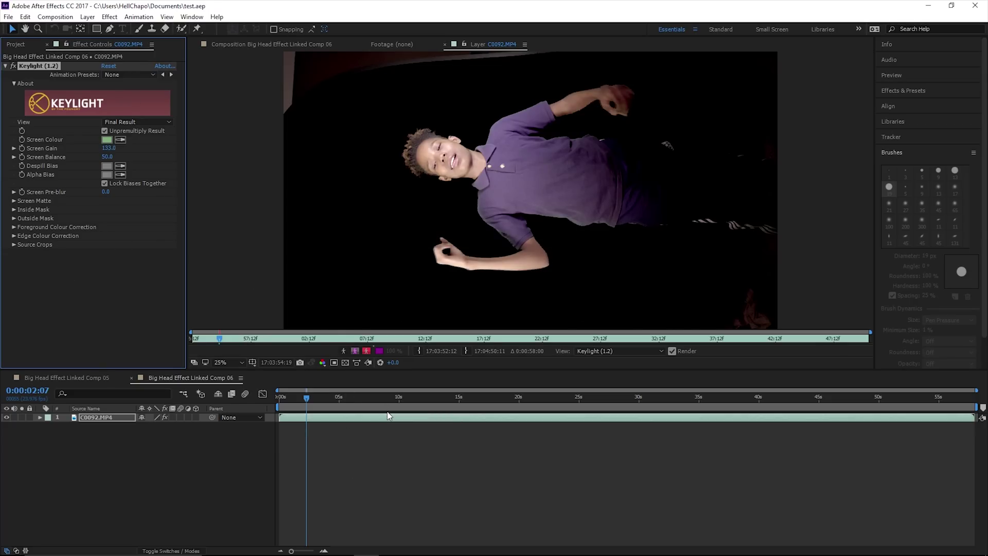
key(space)
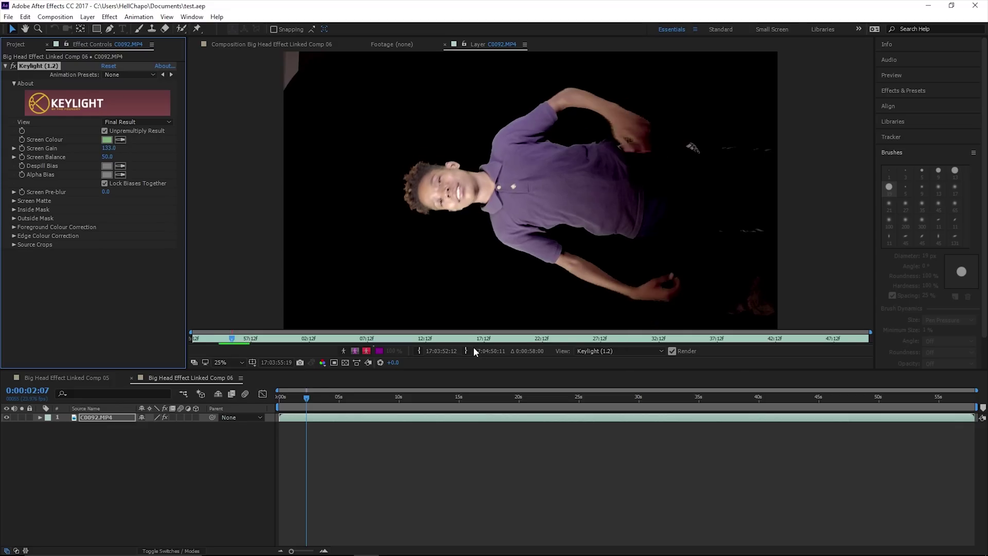
click(554, 298)
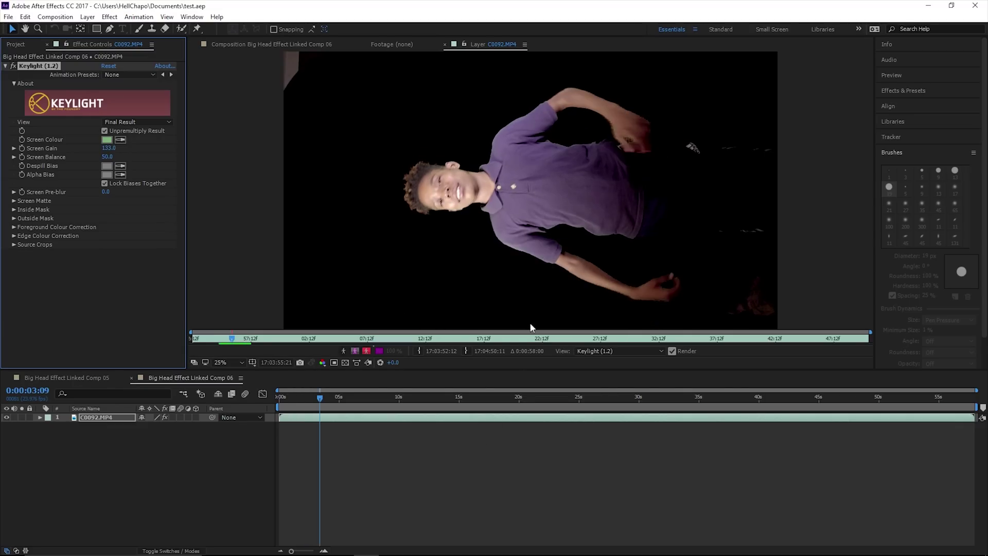
Step: Rotate the V2 dancing body clip to 90° and play it back to check
click(347, 548)
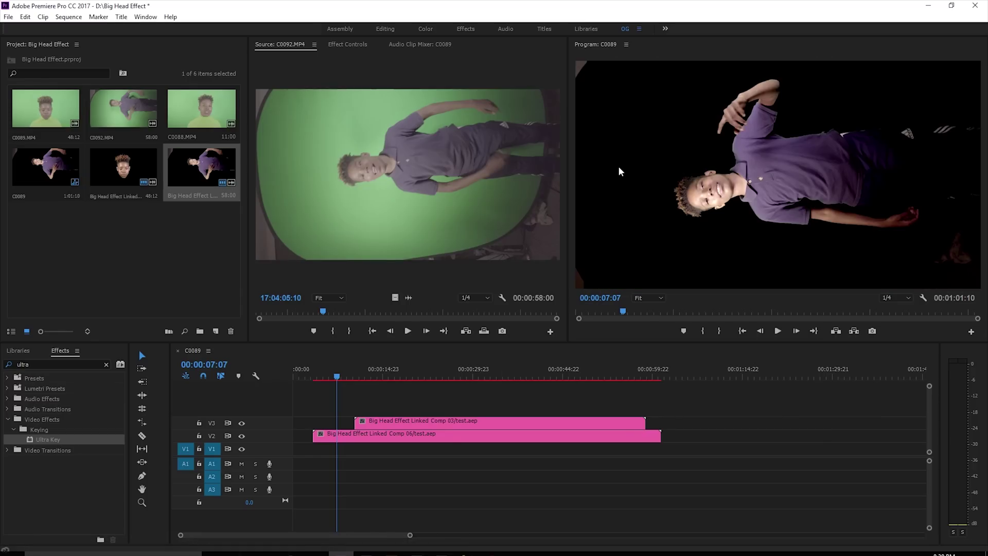
click(353, 437)
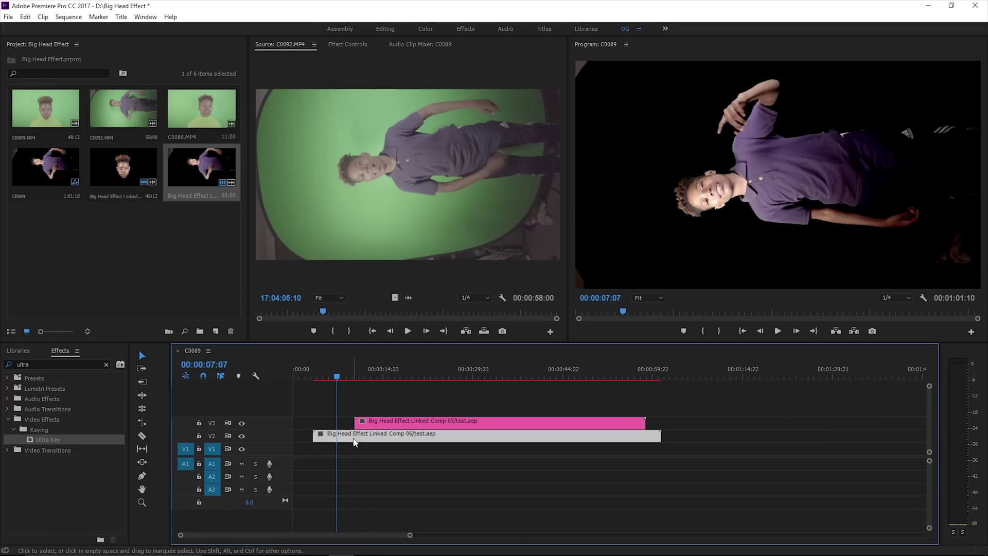
click(343, 44)
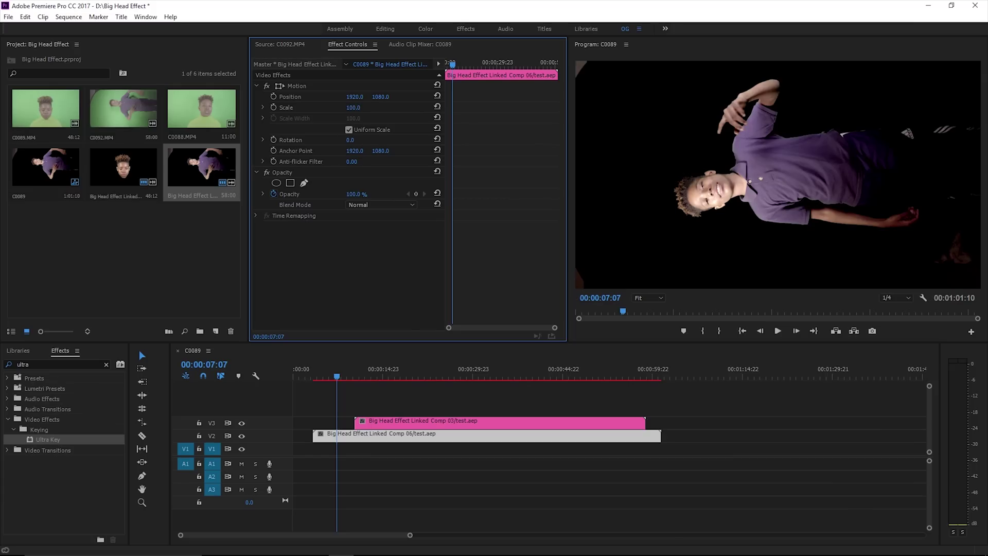
click(352, 140)
text(90)
key(Return)
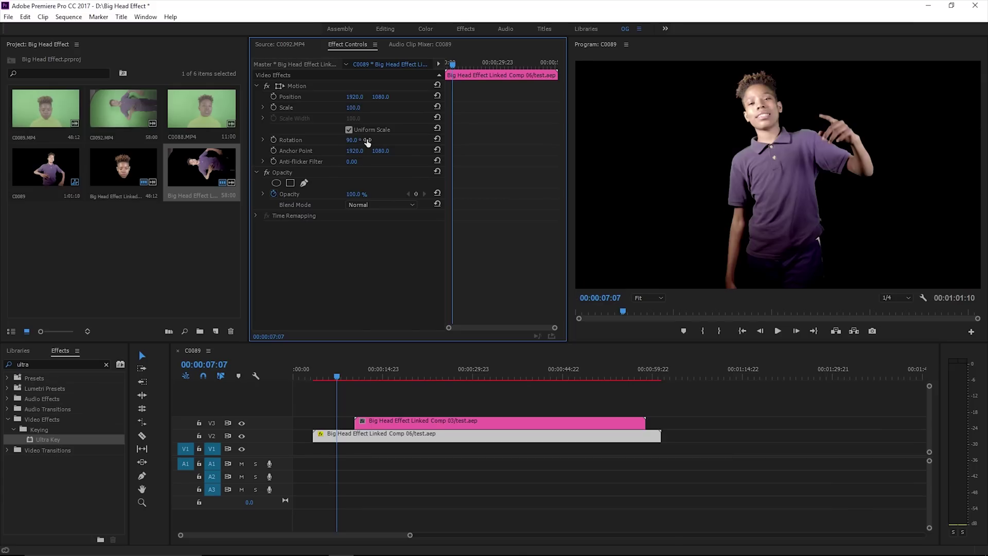
key(space)
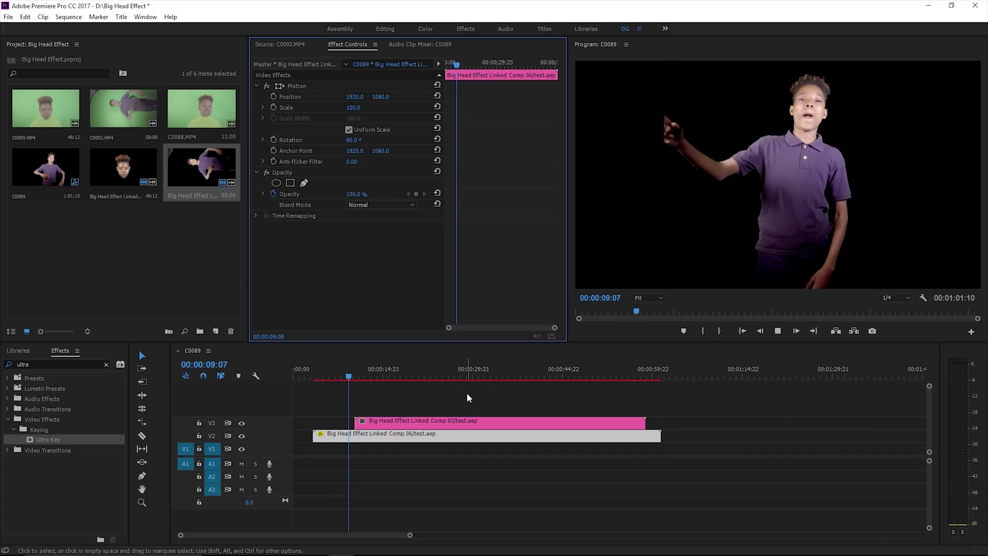
key(space)
Step: Scale the body to 60% and move the head clip to start with it
click(338, 378)
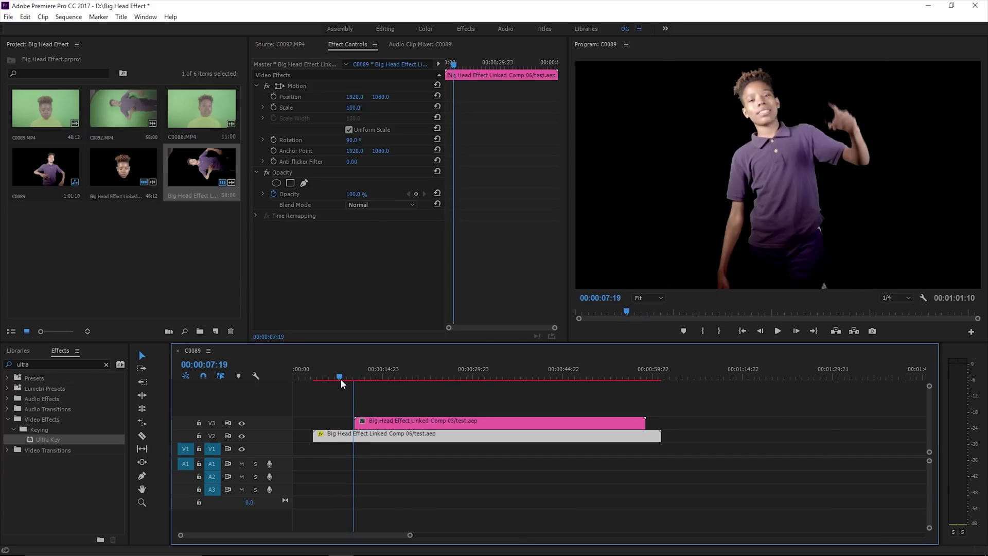
click(354, 108)
drag(355, 109, 454, 97)
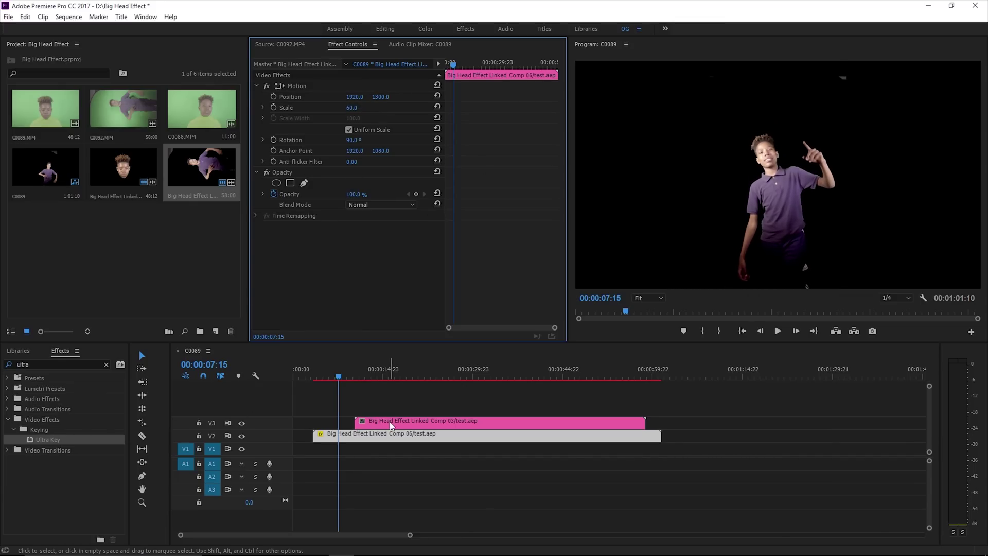
drag(382, 420, 347, 420)
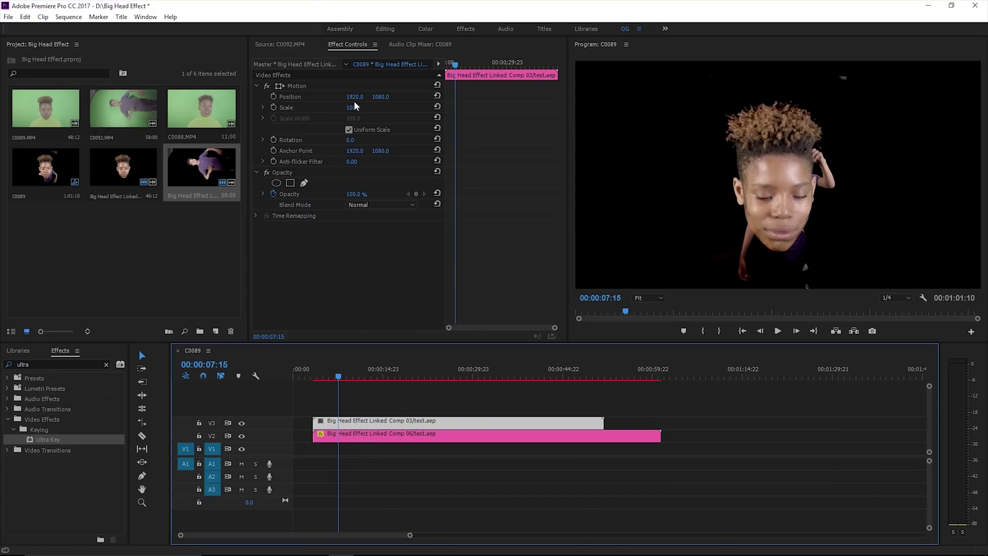
Step: Place the head at position 1842, 589 with scale 79, checking it at several timeline points
drag(379, 96, 336, 98)
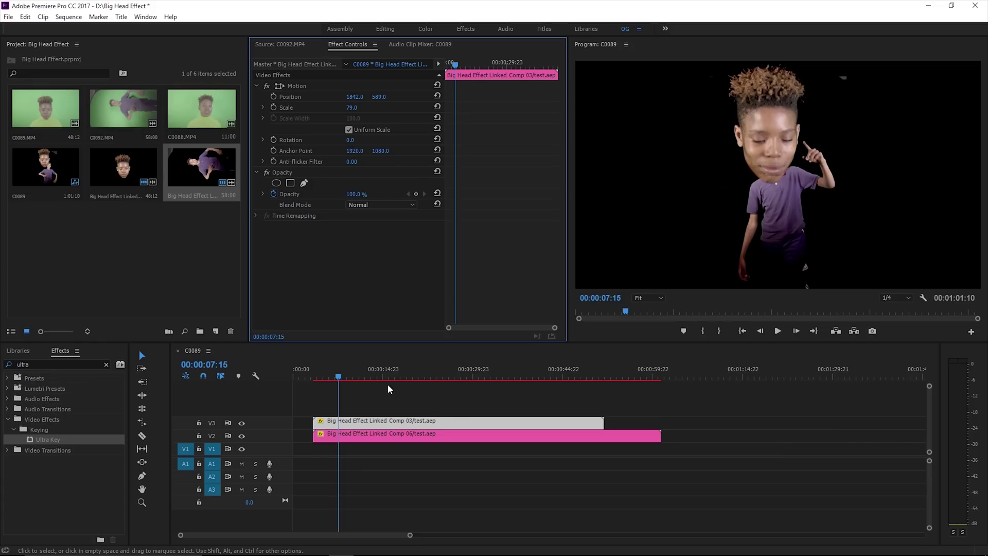
click(366, 371)
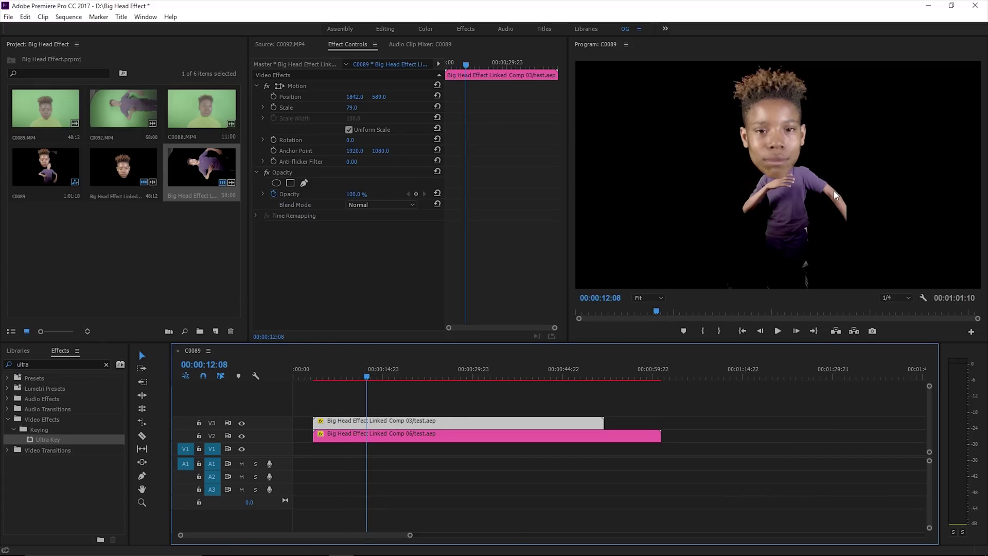
click(437, 372)
drag(438, 371, 368, 379)
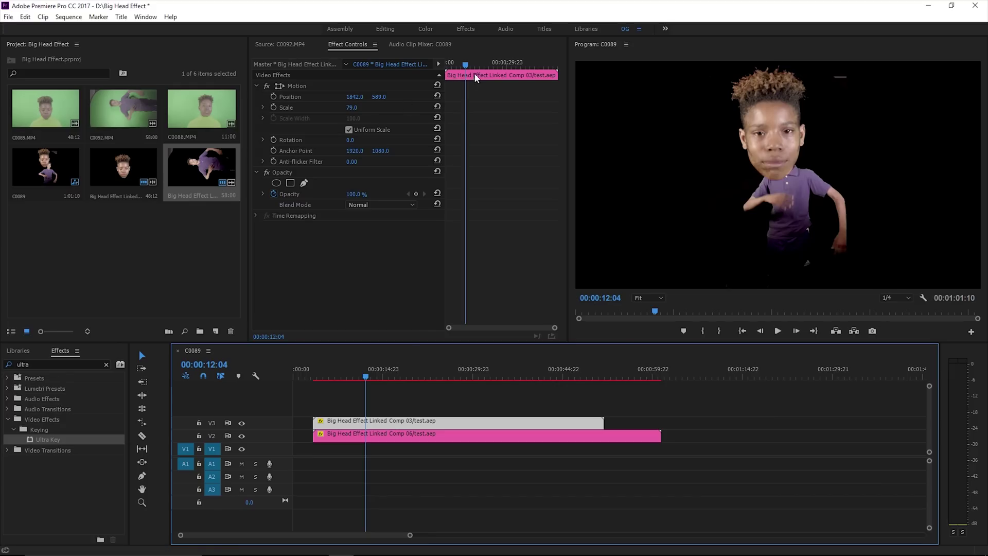
Step: Scrub through the clip to frame 00:00:14:01 to check the head alignment
click(465, 64)
drag(466, 63, 428, 64)
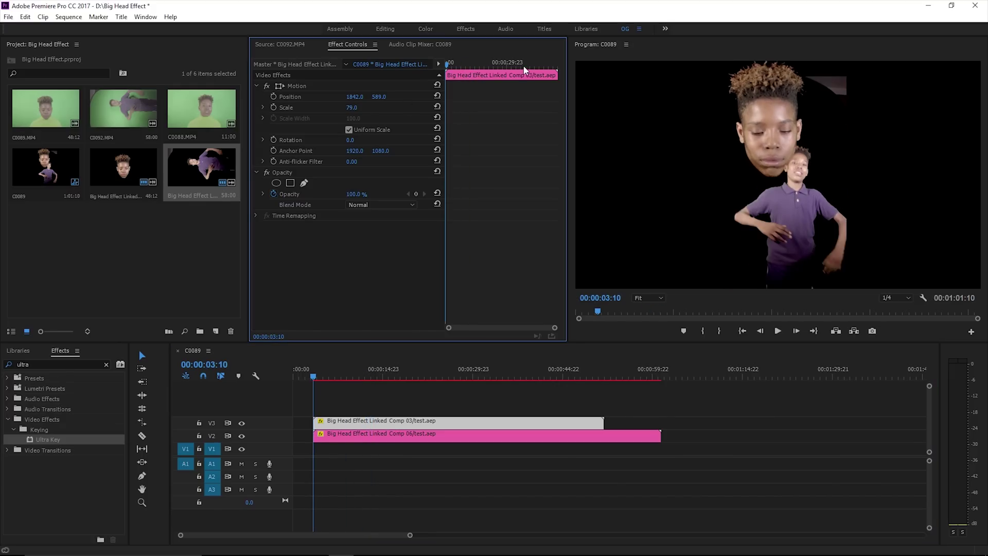
click(478, 65)
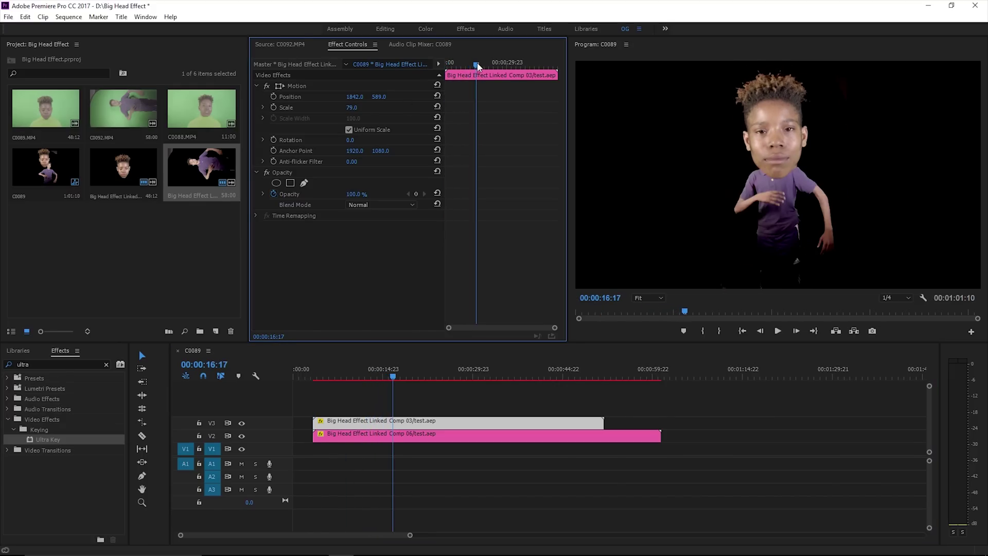
mouse_move(478, 66)
mouse_down()
mouse_move(504, 65)
mouse_move(474, 68)
mouse_up()
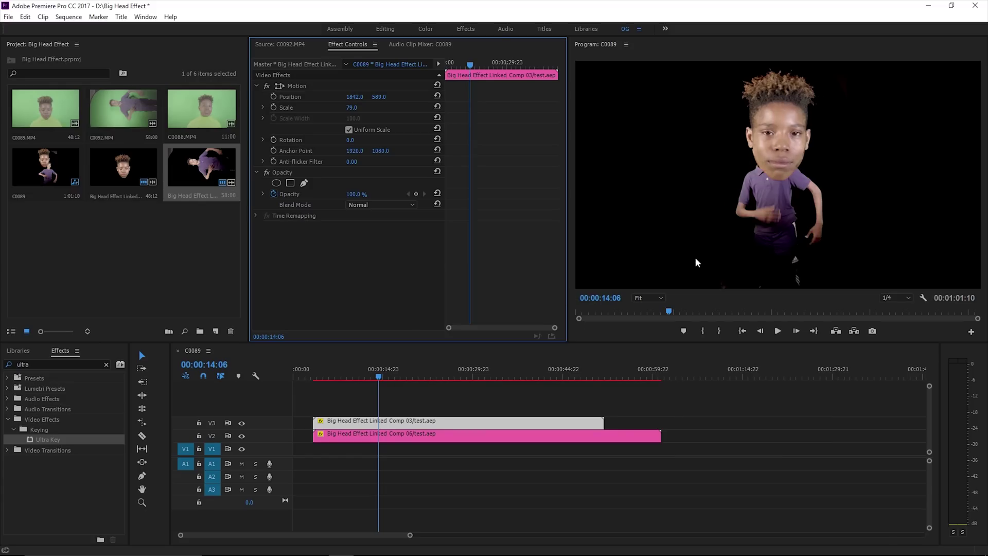
key(Left)
key(Left)
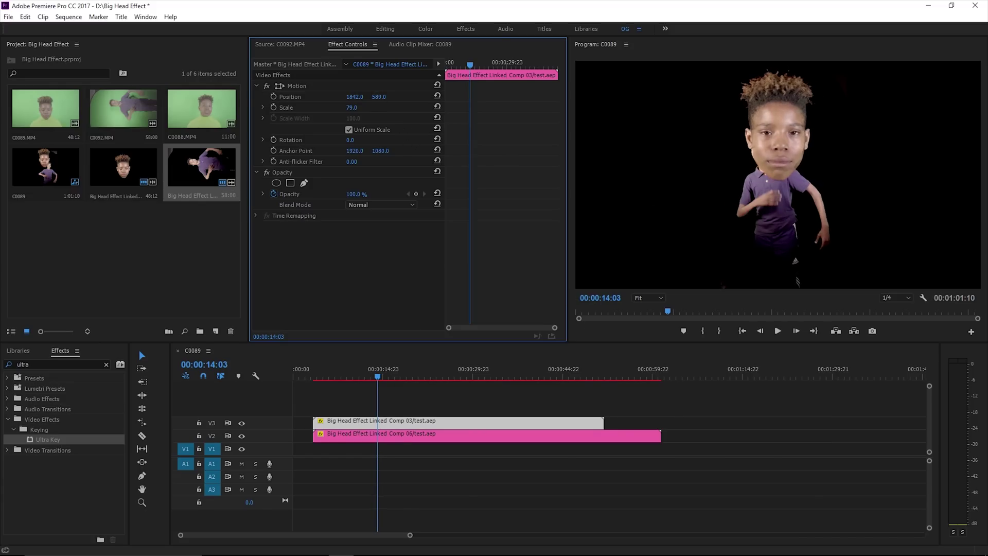
Step: Move the head to 1658, 530 and rotate it -10° onto the dancer's neck
drag(379, 96, 304, 98)
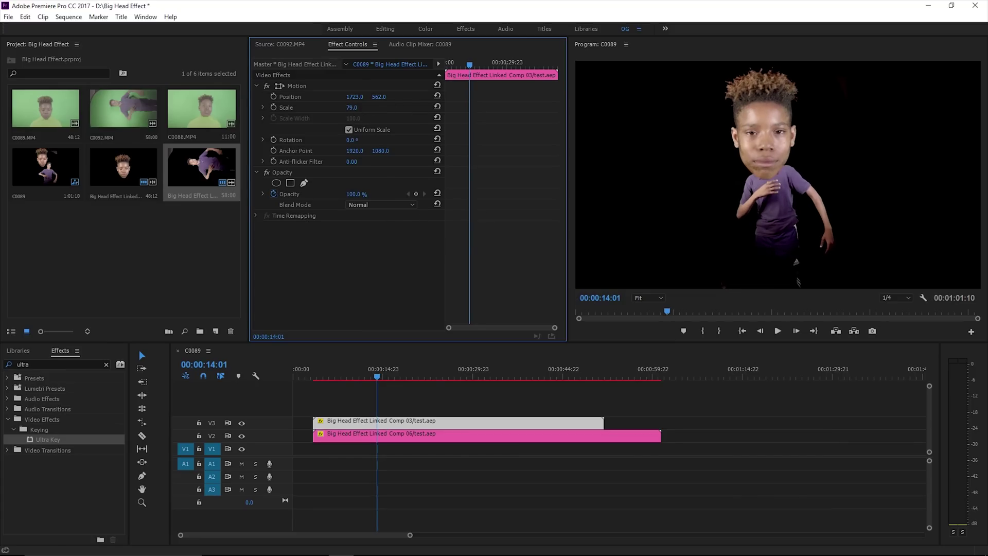
drag(350, 139, 316, 154)
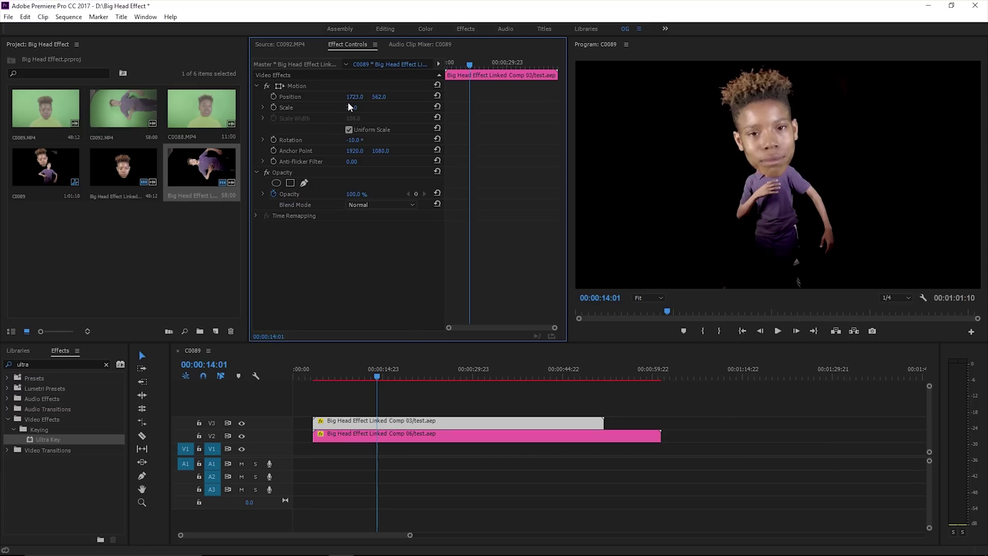
mouse_move(351, 107)
mouse_down()
mouse_move(350, 97)
mouse_move(363, 97)
mouse_move(354, 108)
mouse_up()
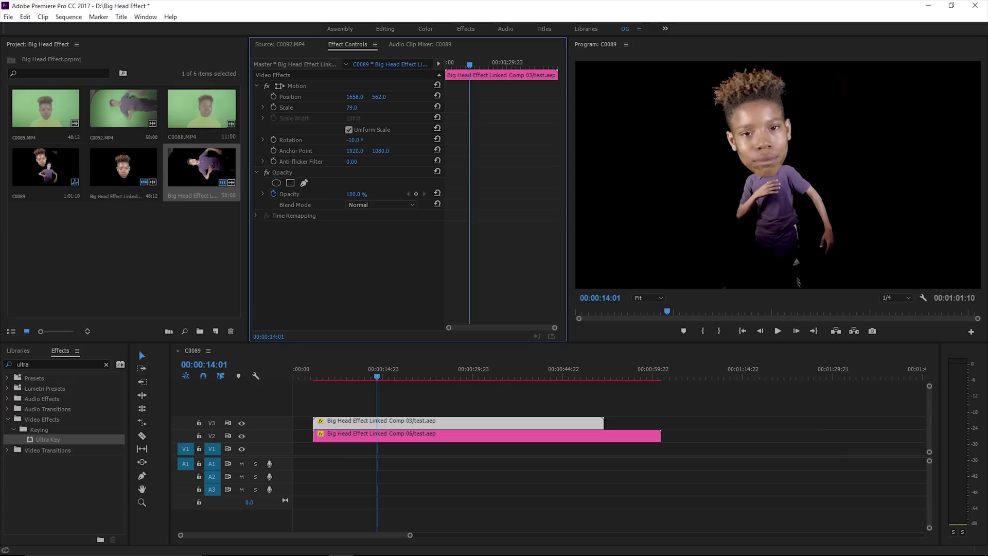
drag(352, 107, 372, 97)
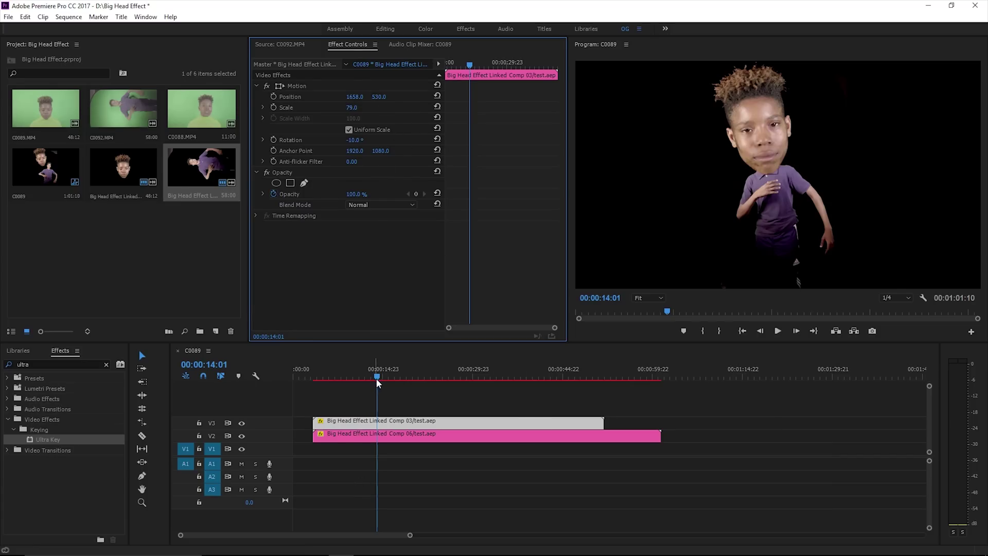
Step: Zoom the timeline and trim both clips' starts to the playhead at 14:01
mouse_move(407, 538)
drag(410, 536, 323, 535)
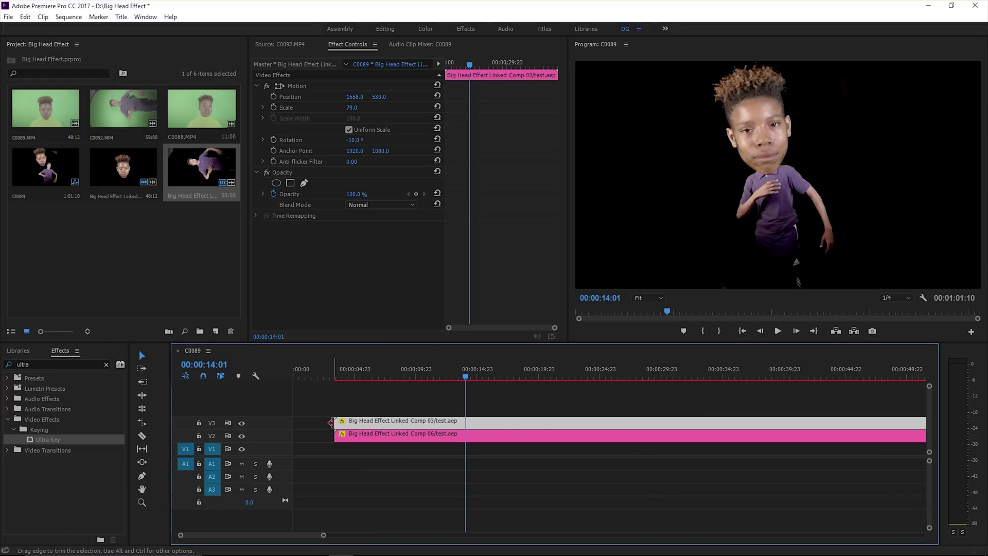
drag(332, 423, 466, 441)
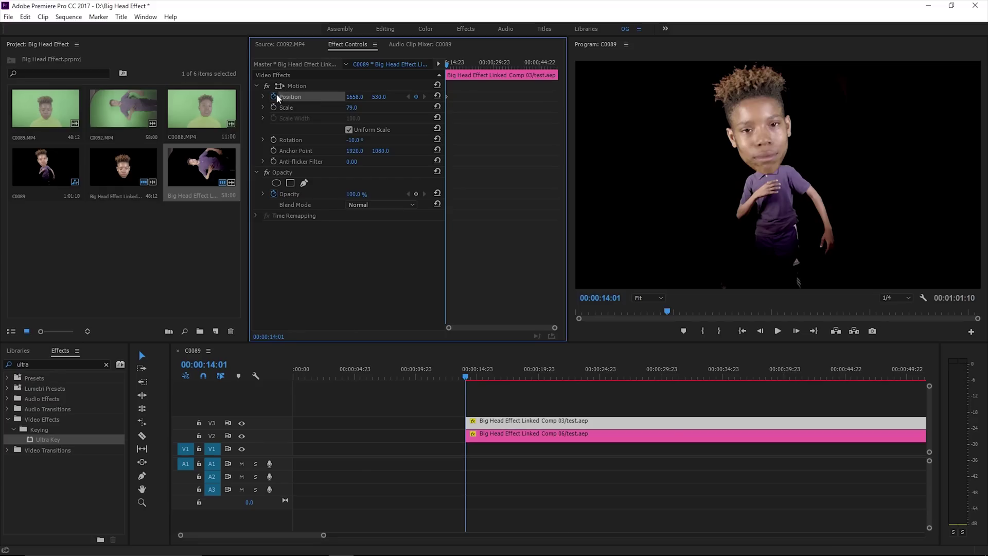
drag(323, 536, 207, 535)
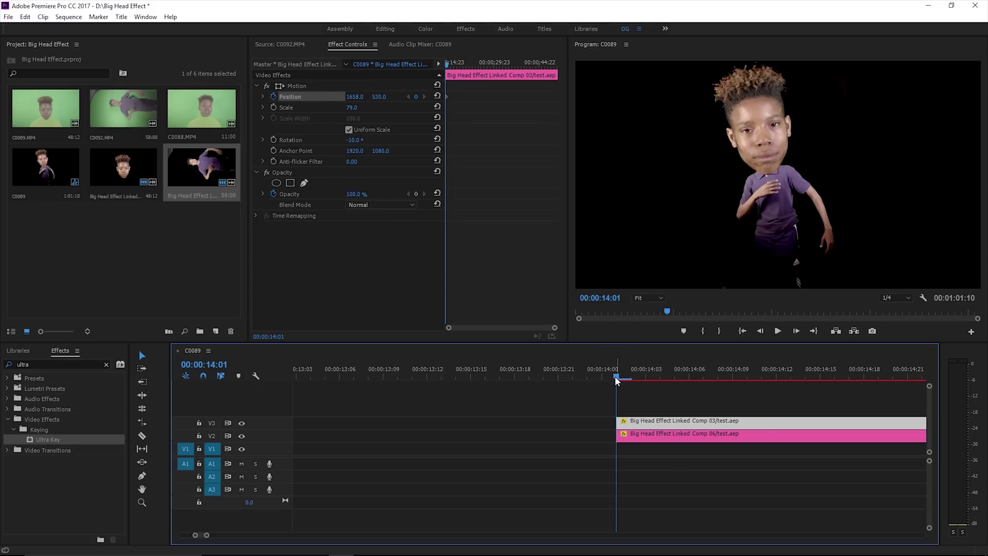
Step: At 14:02, adjust the head's rotation to -11°
drag(617, 378, 626, 379)
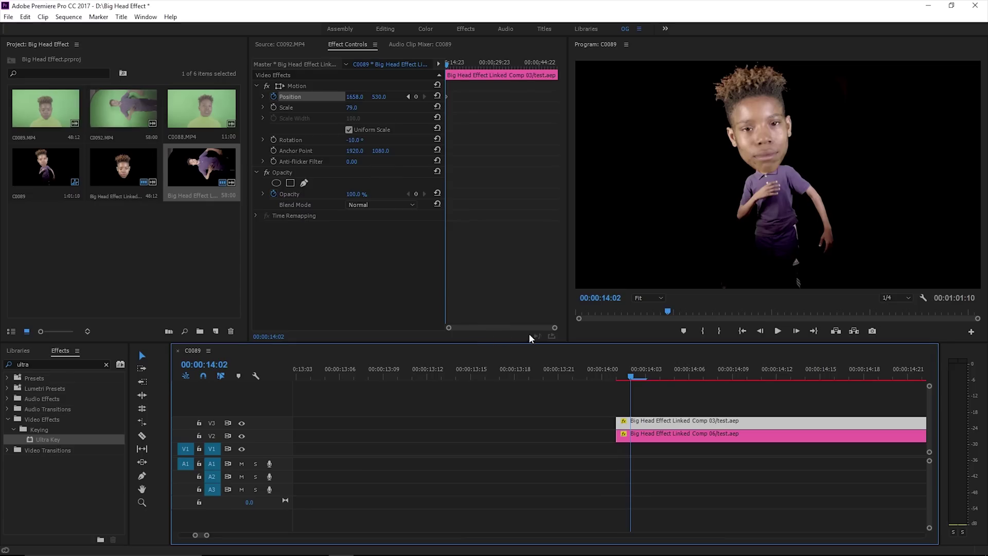
drag(556, 330, 419, 325)
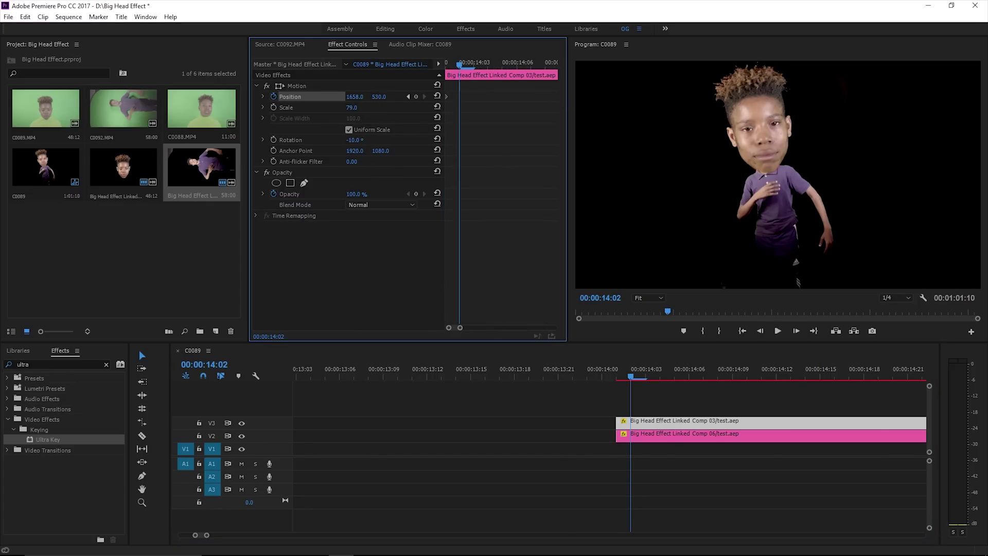
drag(354, 140, 353, 140)
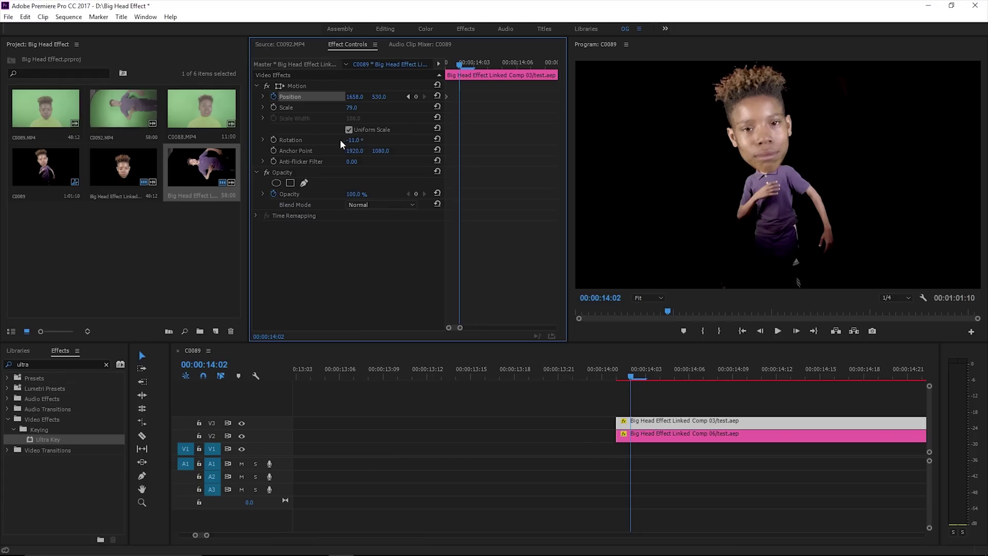
Step: Keyframe the head's rotation at -10° on frame 14:01
click(273, 139)
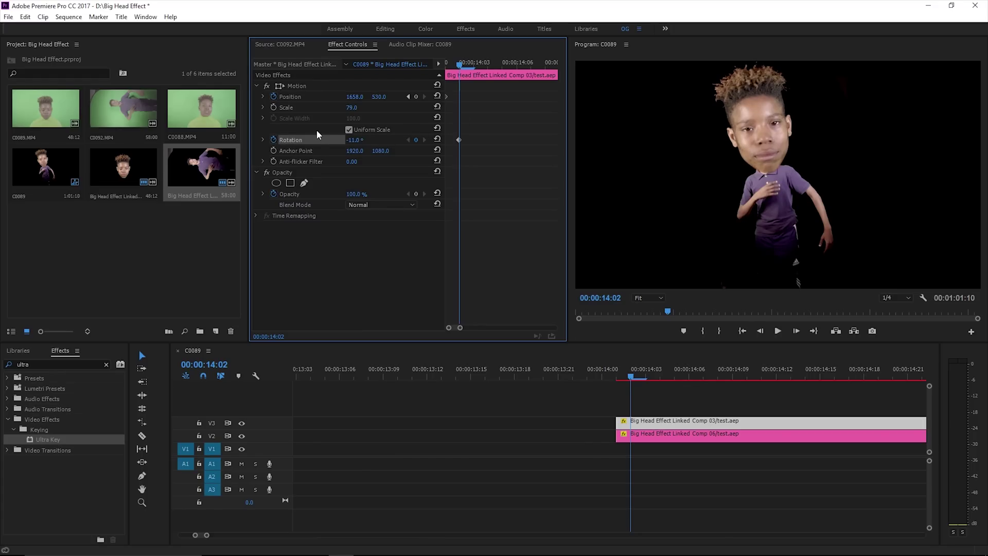
click(449, 65)
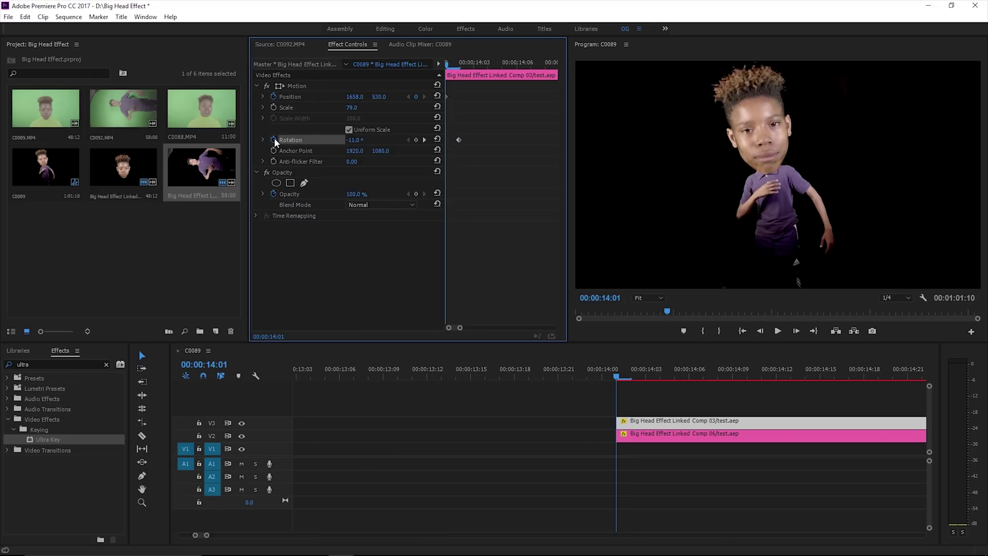
click(361, 139)
text(-10.)
key(Return)
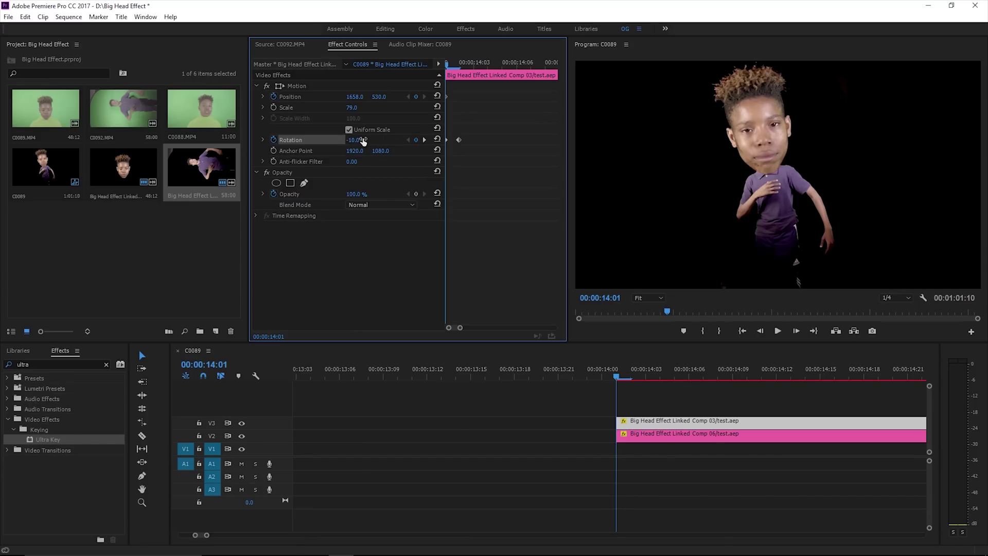
Step: Keyframe the head at Y 532 on 14:02 and X 1638 on 14:04
click(454, 65)
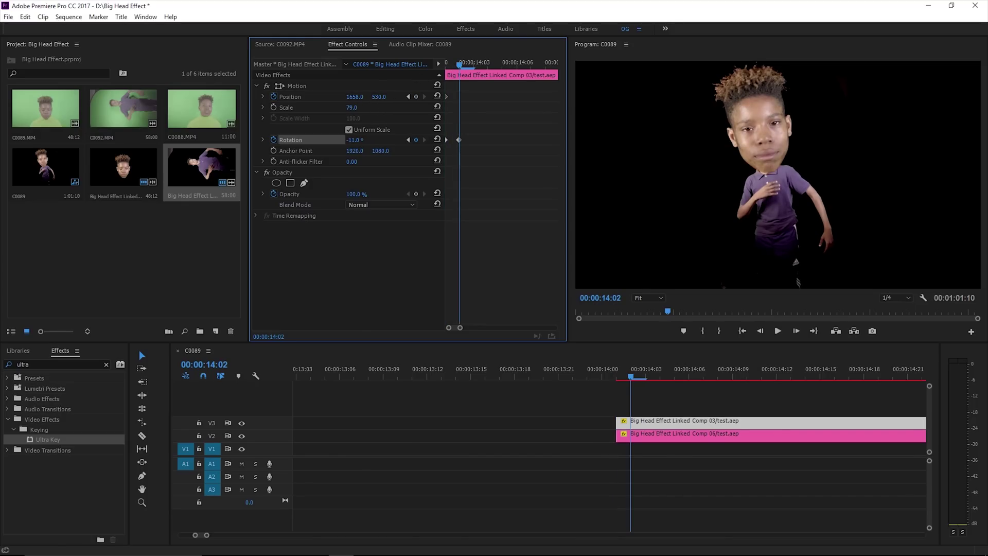
click(382, 96)
text(5)
key(Return)
drag(458, 63, 489, 64)
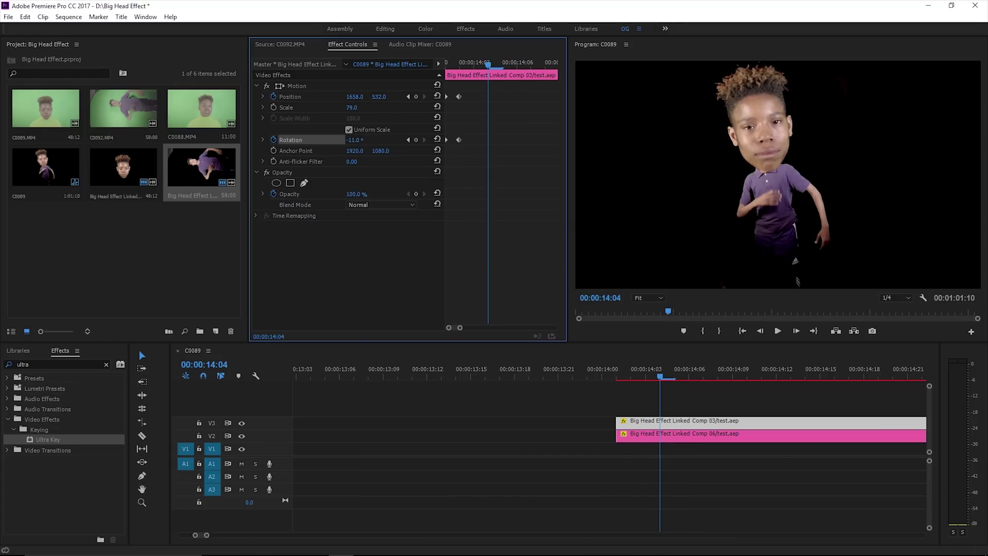
drag(355, 97, 345, 97)
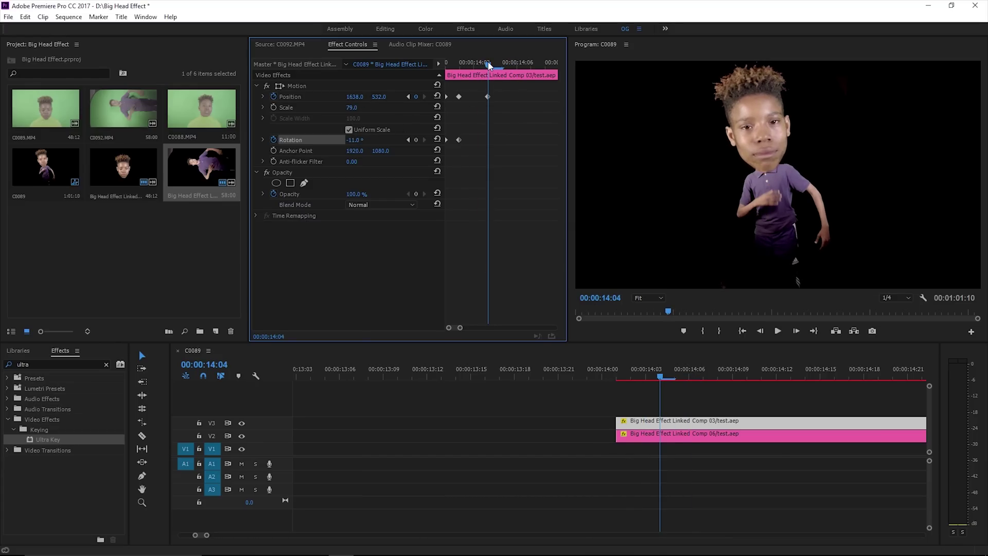
key(Right)
key(Right)
key(Right)
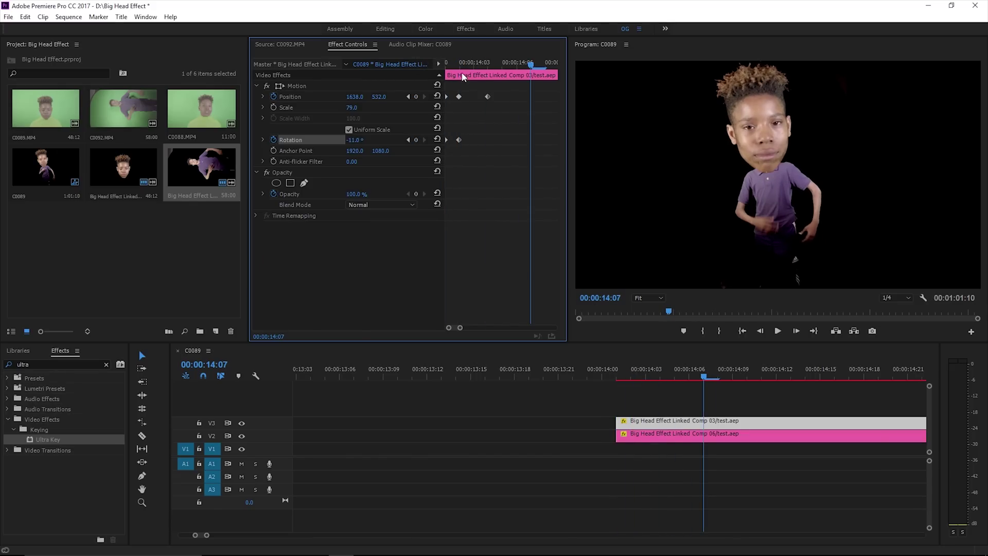
click(542, 65)
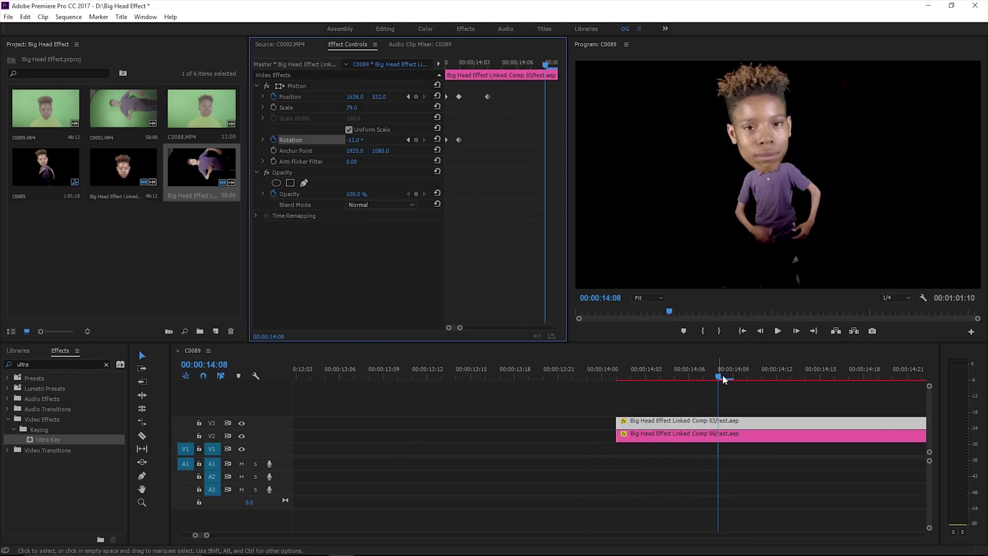
Step: At 14:09, keyframe the head at X 1673 with rotation tuned between -9° and -7°
mouse_move(719, 369)
mouse_down()
mouse_move(744, 368)
mouse_move(719, 369)
mouse_up()
click(357, 141)
drag(357, 140, 363, 141)
drag(354, 97, 366, 96)
click(360, 139)
text(8)
key(Return)
drag(362, 140, 345, 139)
drag(376, 96, 369, 97)
Step: Keyframe later frames through 14:15, shifting the head right to about X 1741, Y 520
drag(707, 367, 785, 368)
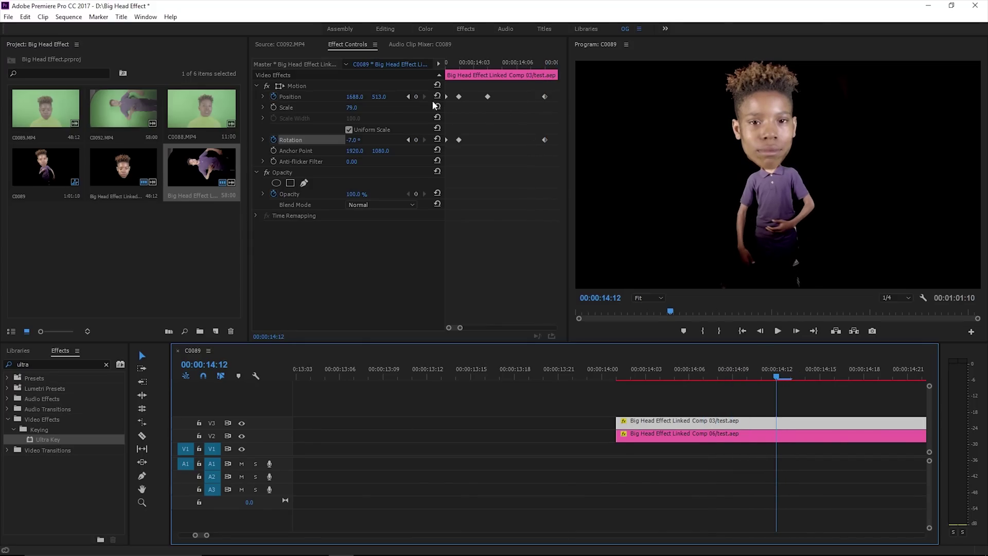
drag(355, 97, 366, 97)
drag(357, 140, 357, 140)
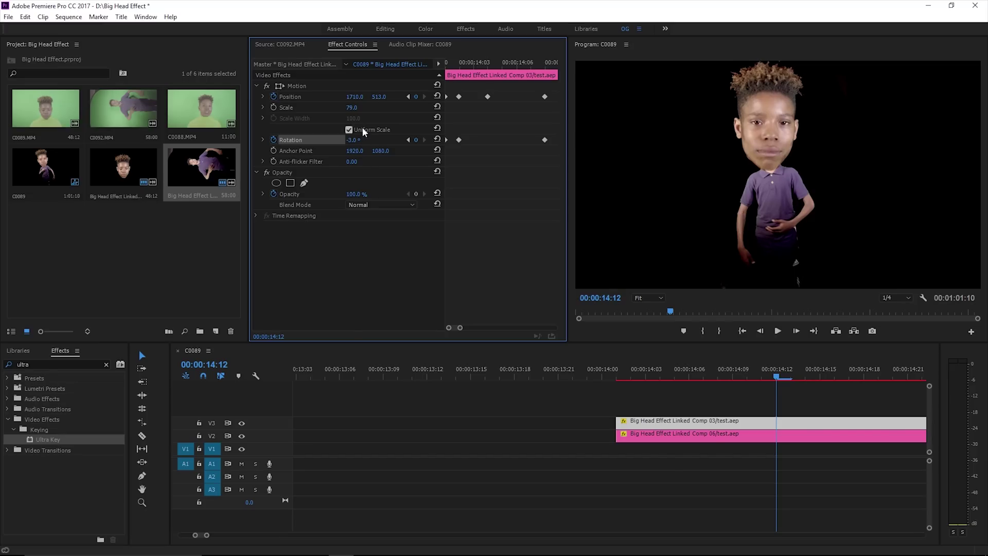
mouse_move(354, 97)
mouse_down()
mouse_move(387, 97)
mouse_move(359, 97)
mouse_up()
drag(771, 378, 806, 377)
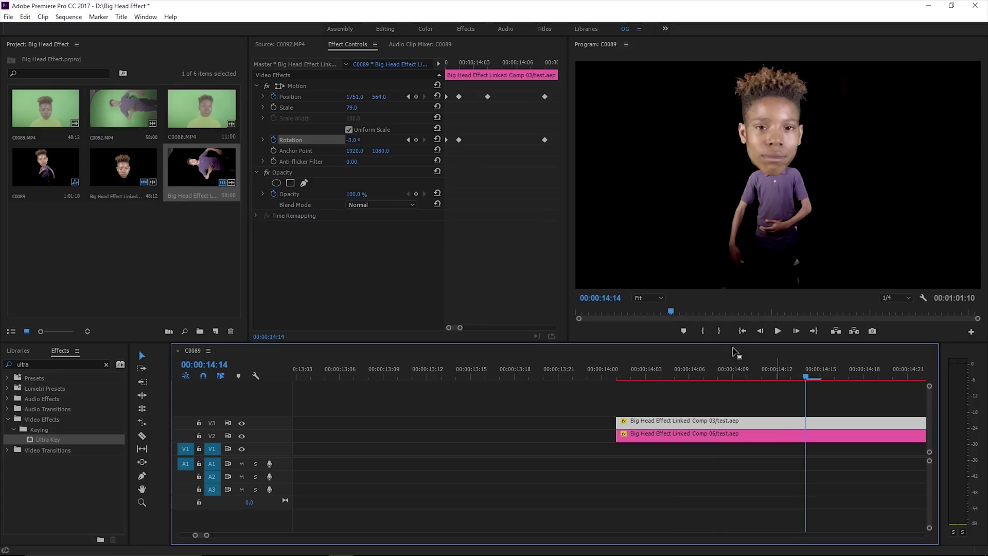
click(378, 98)
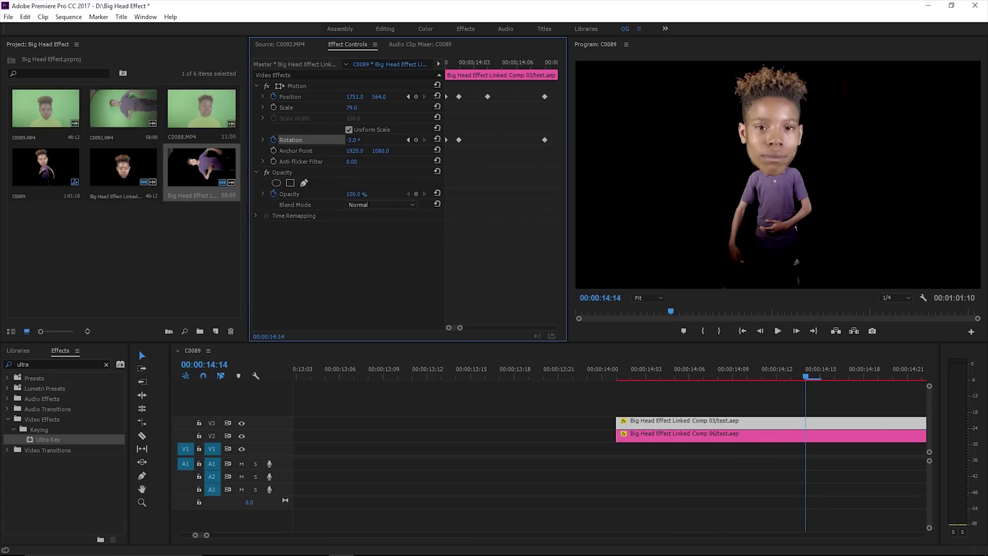
drag(378, 97, 356, 97)
mouse_move(806, 377)
mouse_down()
mouse_move(748, 377)
mouse_move(820, 378)
mouse_up()
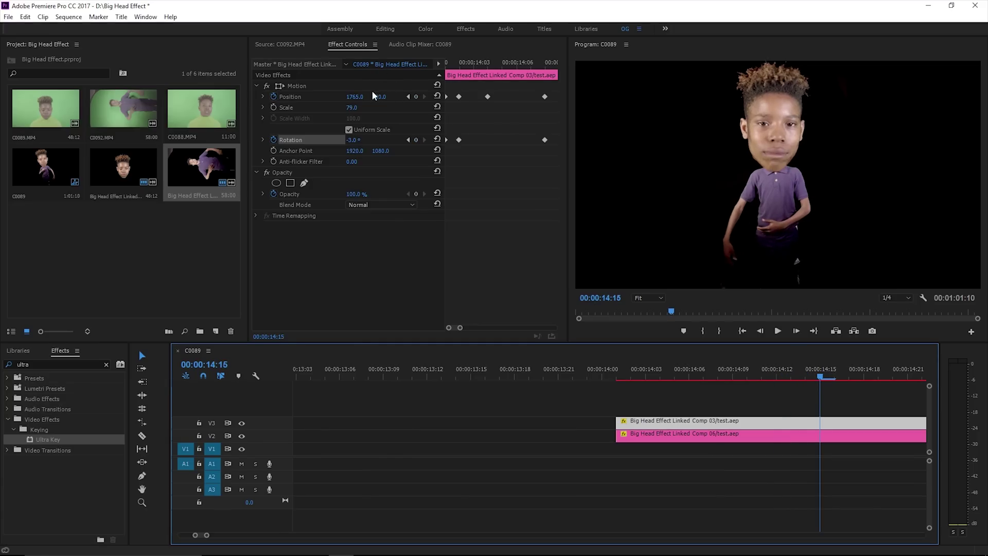
drag(351, 139, 363, 139)
drag(355, 96, 342, 96)
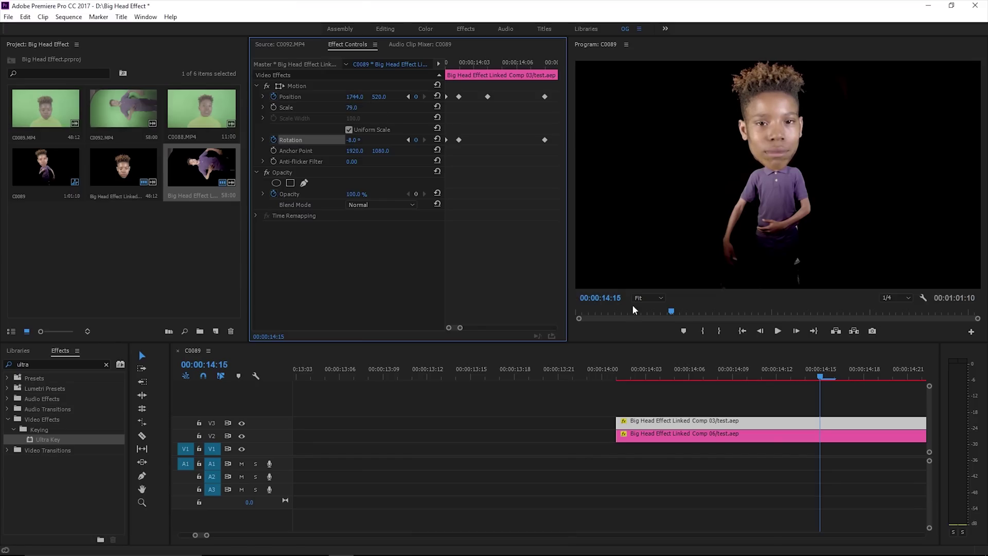
Step: Play back the head-tracking animation from 14:00 several times to check it
click(616, 378)
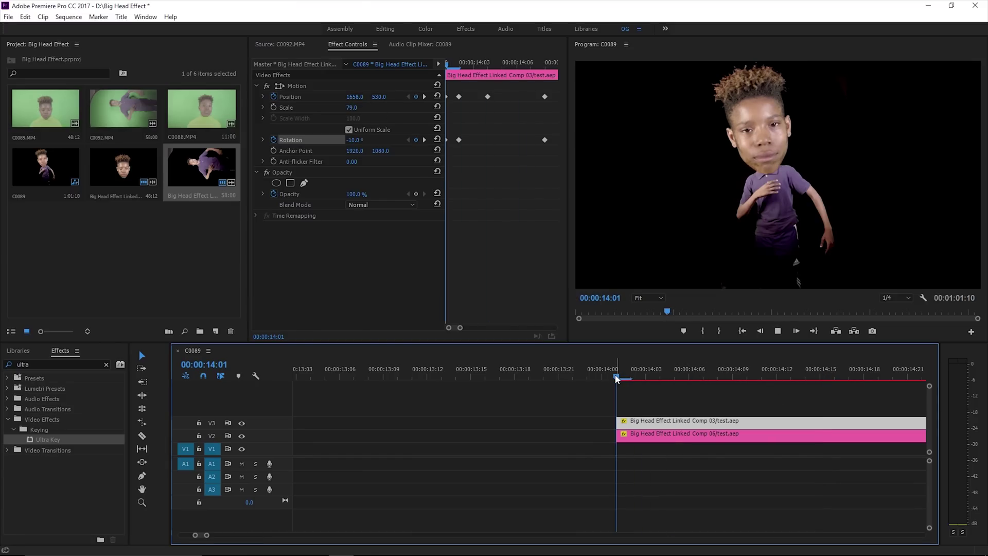
key(space)
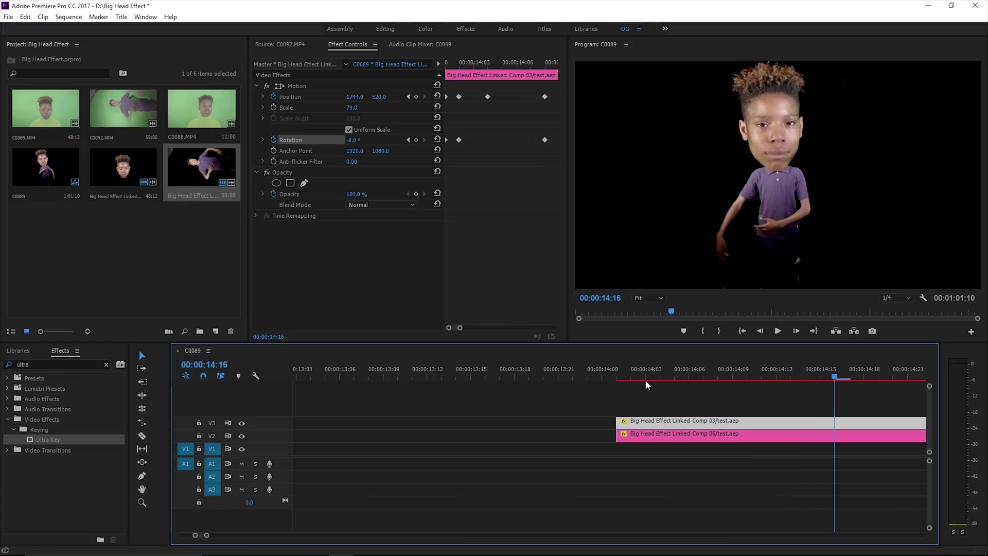
click(618, 378)
key(space)
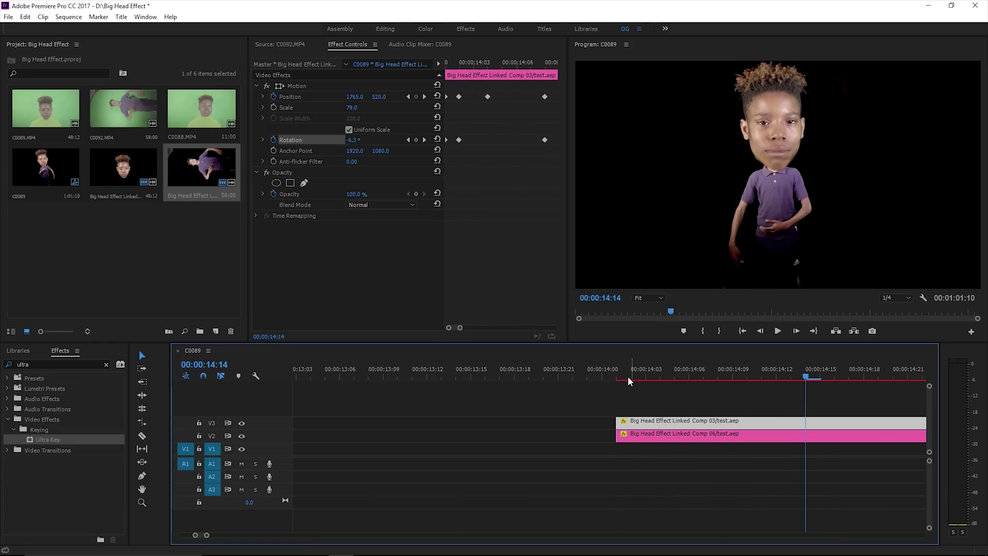
click(632, 378)
key(space)
drag(688, 371, 625, 369)
key(space)
drag(776, 375, 719, 377)
key(space)
Step: Set an out point at 15:12 and render a preview of the range
key(minus)
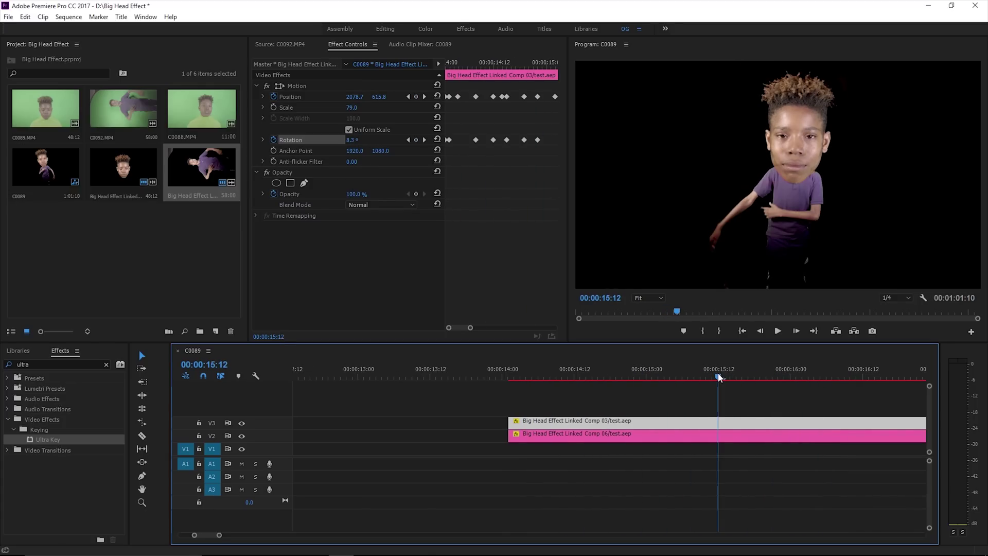
key(o)
key(Return)
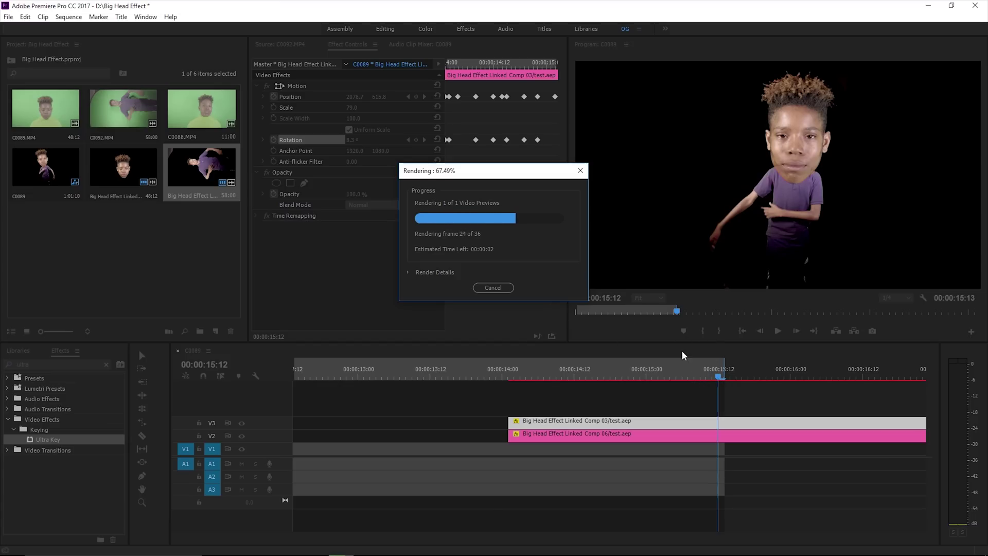
Step: Play and scrub the rendered 14:00–15:12 preview to review the head tracking
key(minus)
key(minus)
key(minus)
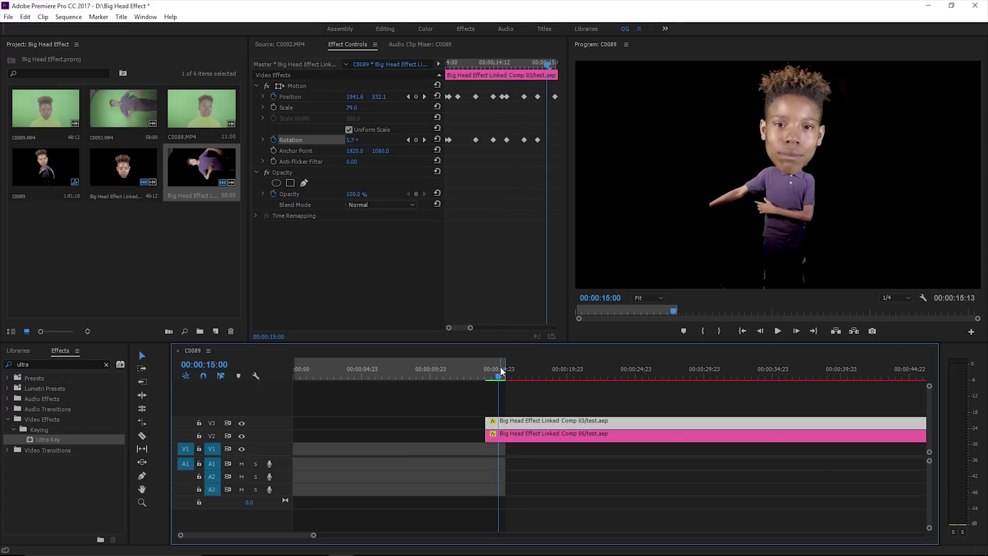
click(492, 379)
key(space)
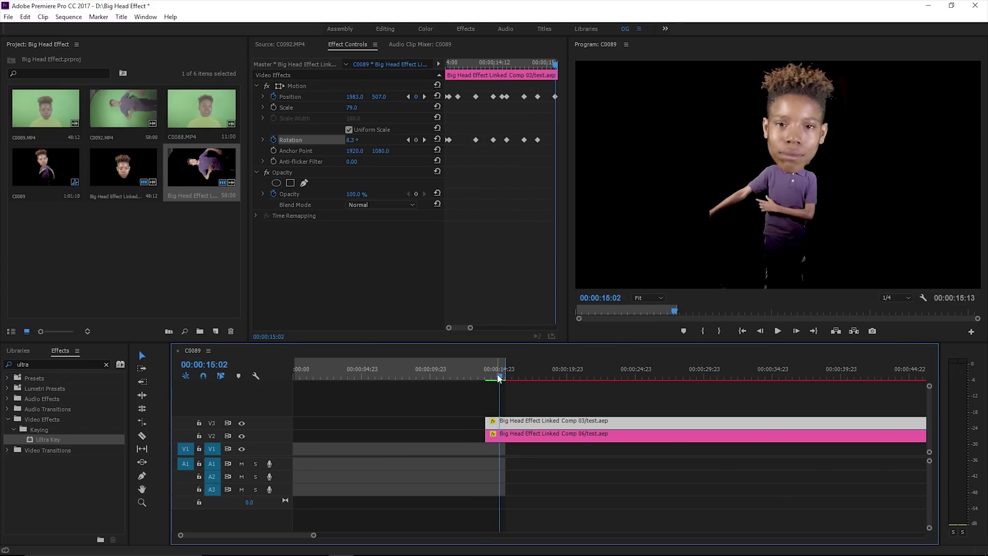
click(493, 380)
click(492, 380)
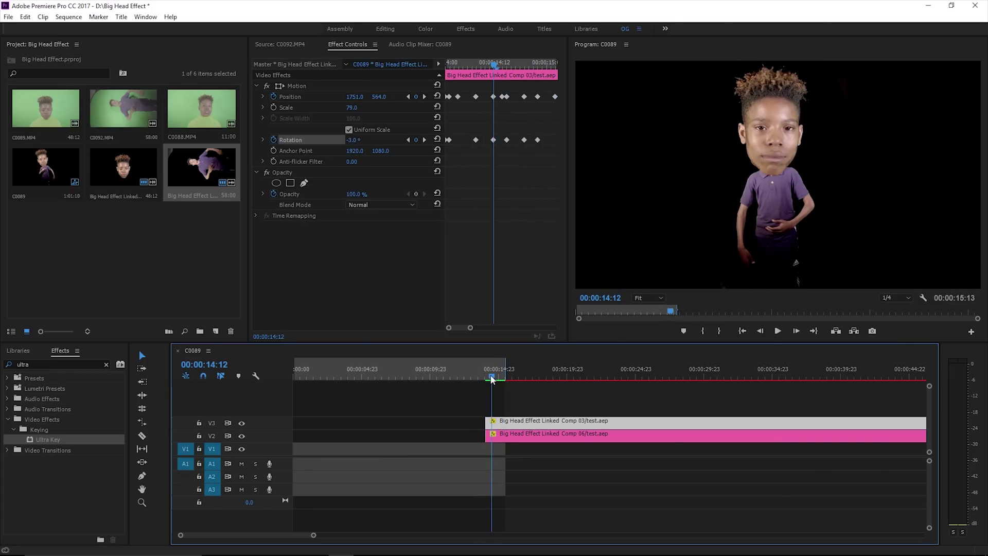
click(492, 379)
mouse_move(492, 379)
mouse_down()
mouse_move(504, 380)
mouse_move(482, 379)
mouse_up()
key(space)
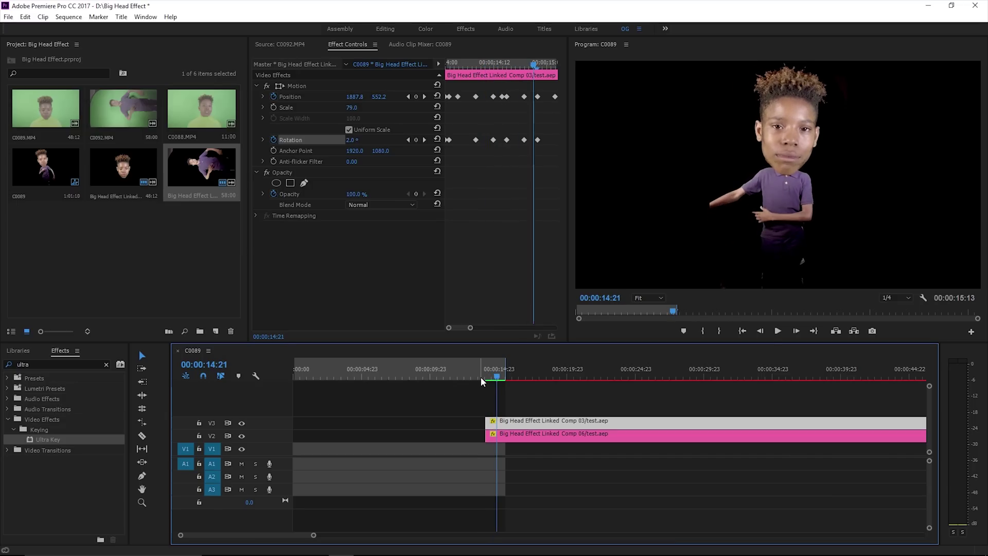
click(488, 379)
key(space)
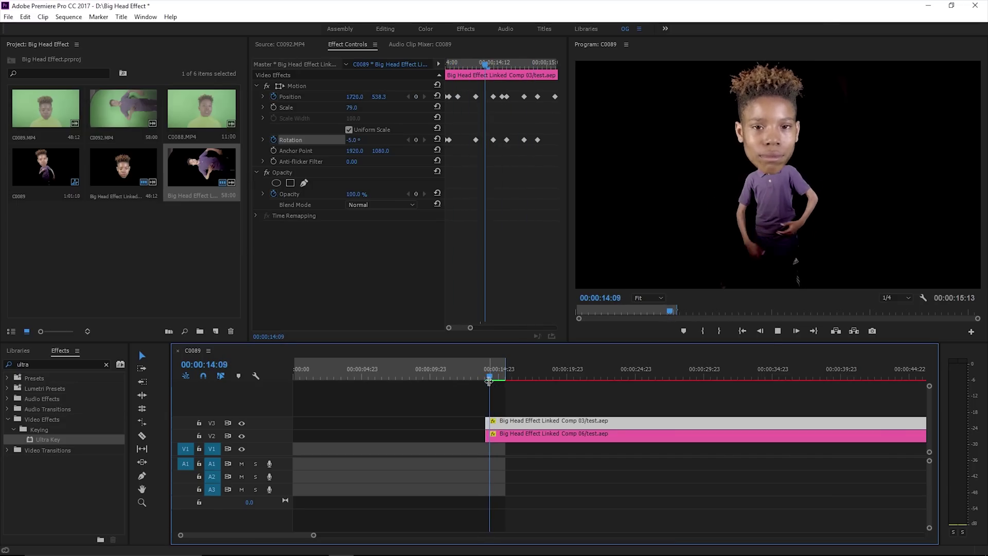